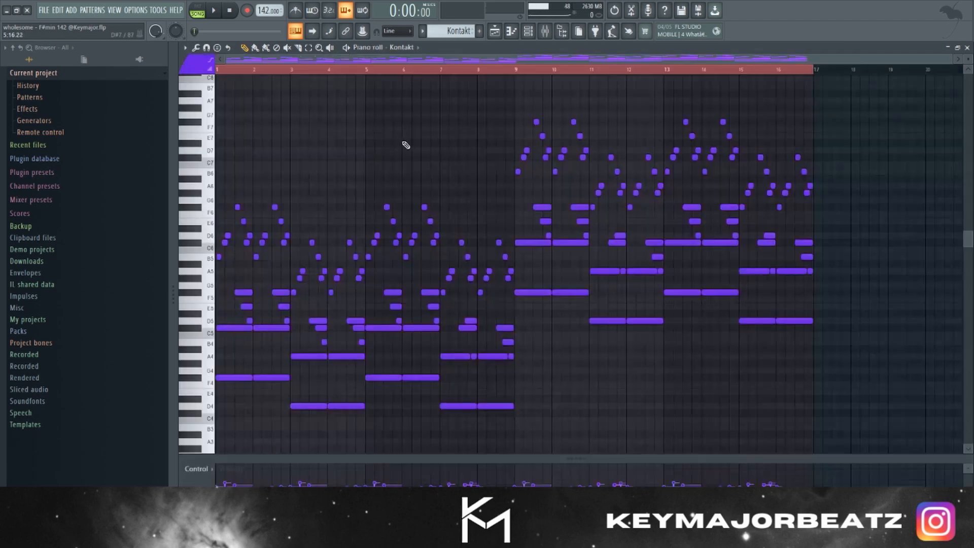
- Open the Kontakt clip from the playlist, check its NOIRE Pure instrument and play the melody in the piano roll
{"action": "scroll", "coordinate": [396, 158], "scroll_direction": "down", "scroll_amount": 1}
{"action": "left_click", "coordinate": [494, 31]}
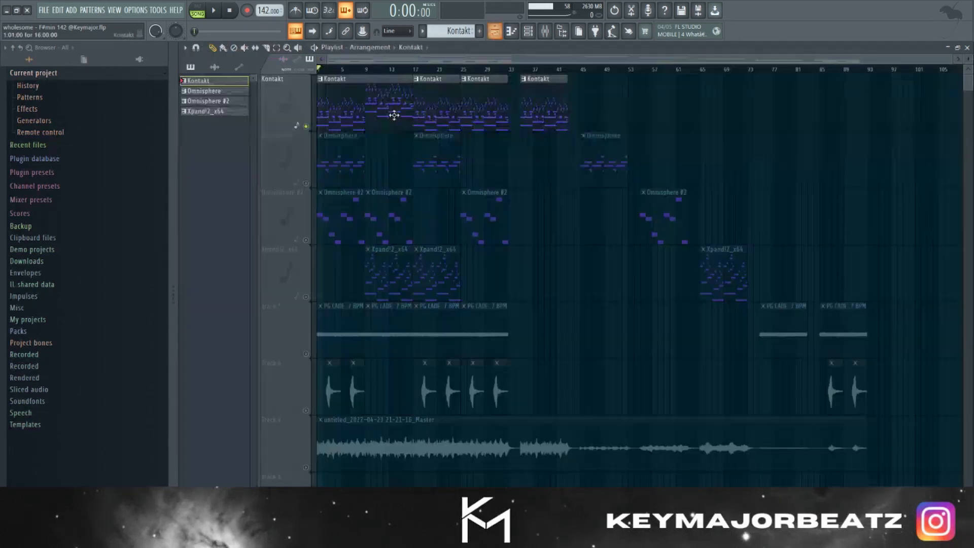
{"action": "double_click", "coordinate": [381, 113]}
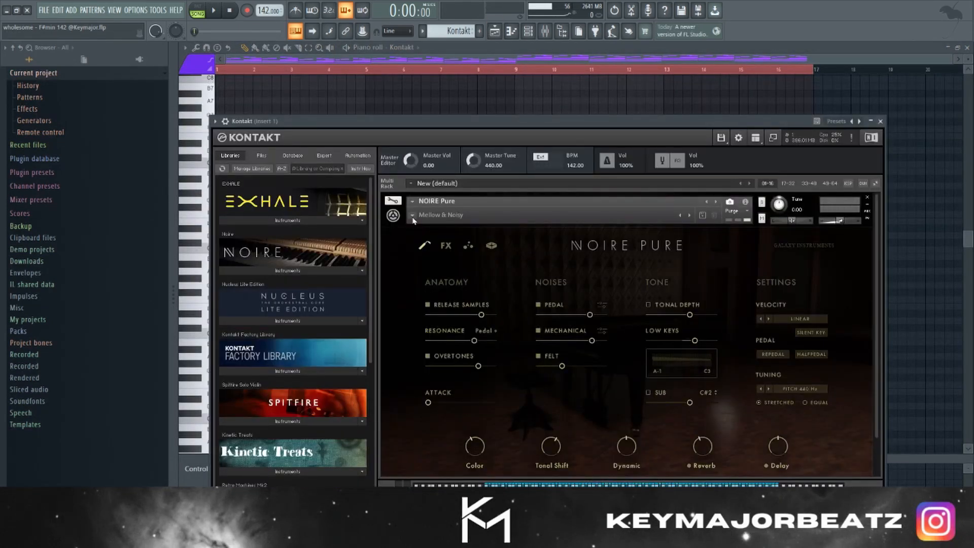
{"action": "left_click", "coordinate": [413, 216]}
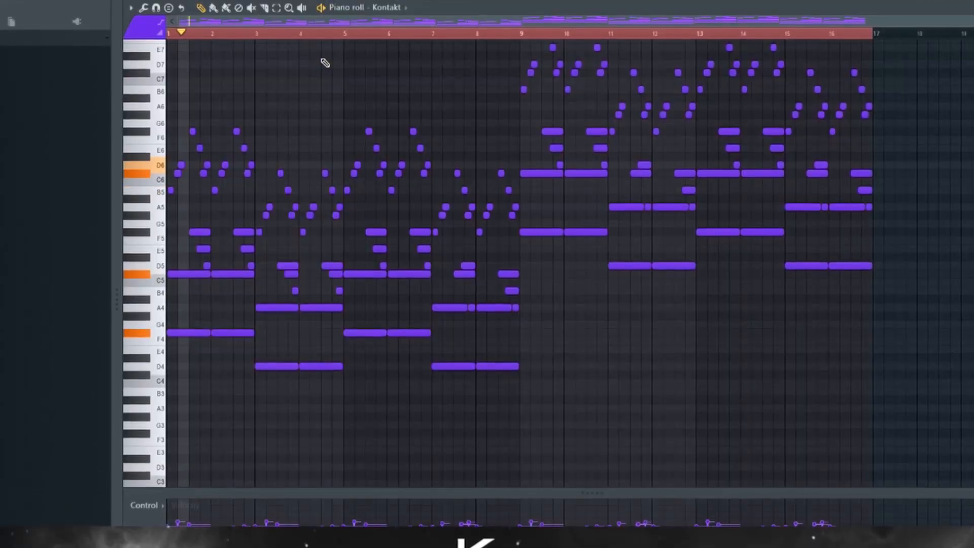
{"action": "scroll", "coordinate": [349, 94], "scroll_direction": "up", "scroll_amount": 1}
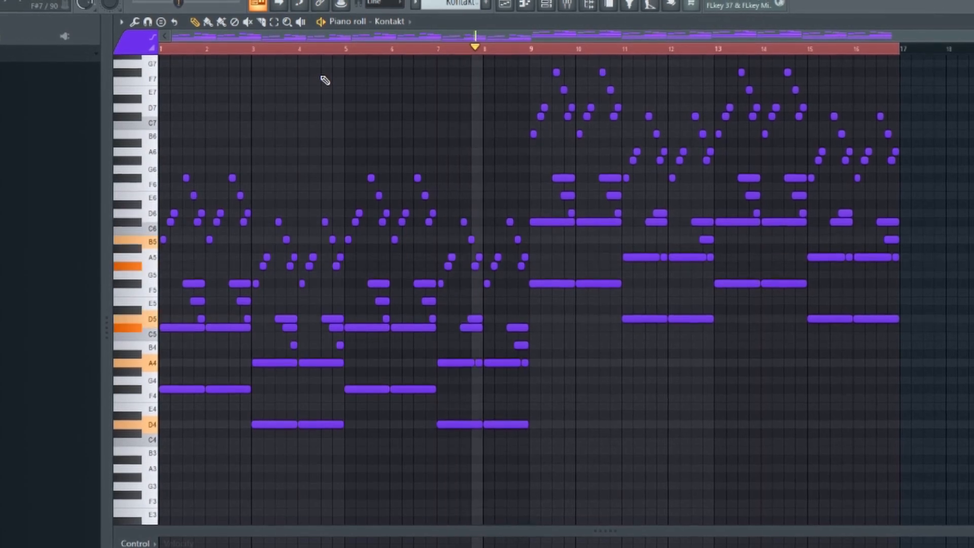
{"action": "key", "text": "space"}
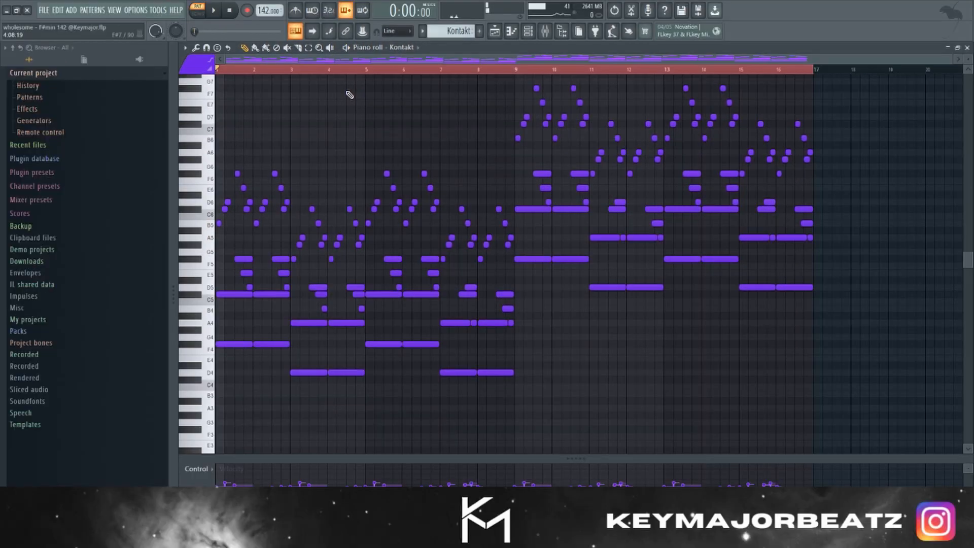
- Highlight the higher-octave notes in bars 9–16 of the piano roll and clear the selection
{"action": "scroll", "coordinate": [508, 137], "scroll_direction": "up", "scroll_amount": 3}
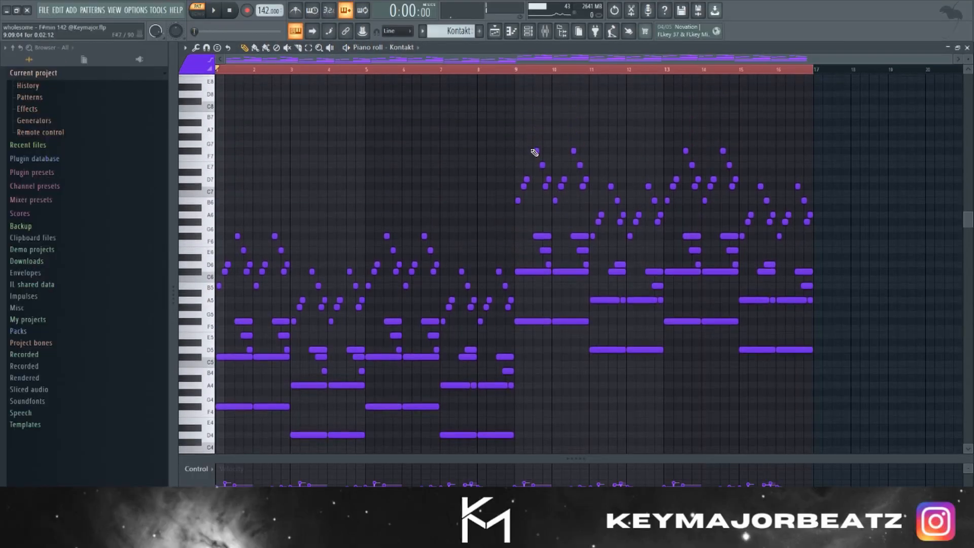
{"action": "left_click_drag", "start_coordinate": [520, 135], "coordinate": [842, 385]}
{"action": "scroll", "coordinate": [508, 289], "scroll_direction": "down", "scroll_amount": 2}
{"action": "key", "text": "ctrl+d"}
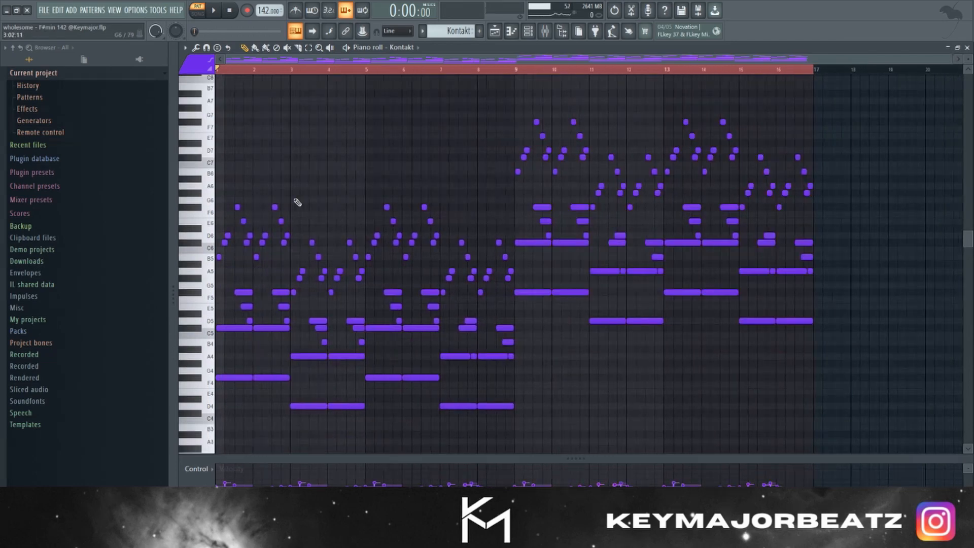
- Remove the chord notes between C#5 and F#5 in bars 1–2 and play back only that two-bar range
{"action": "scroll", "coordinate": [279, 201], "scroll_direction": "up", "scroll_amount": 5}
{"action": "scroll", "coordinate": [684, 182], "scroll_direction": "down", "scroll_amount": 2}
{"action": "scroll", "coordinate": [500, 196], "scroll_direction": "down", "scroll_amount": 2}
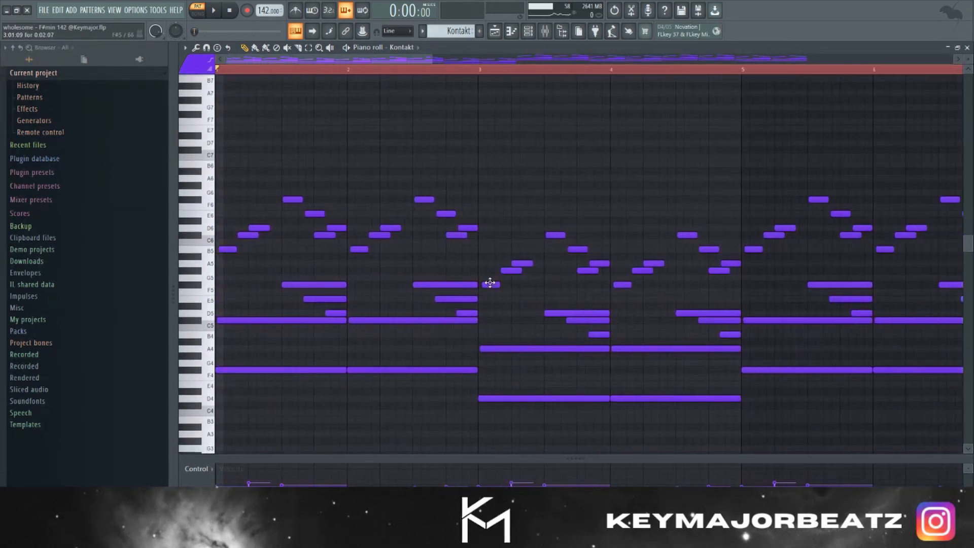
{"action": "left_click_drag", "start_coordinate": [479, 276], "coordinate": [310, 346]}
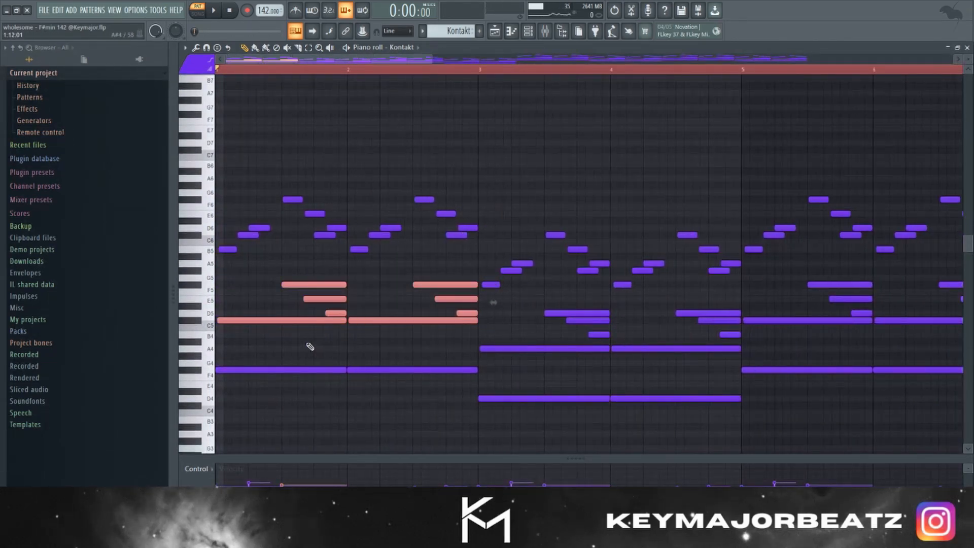
{"action": "key", "text": "Delete"}
{"action": "left_click_drag", "start_coordinate": [483, 72], "coordinate": [21, 145]}
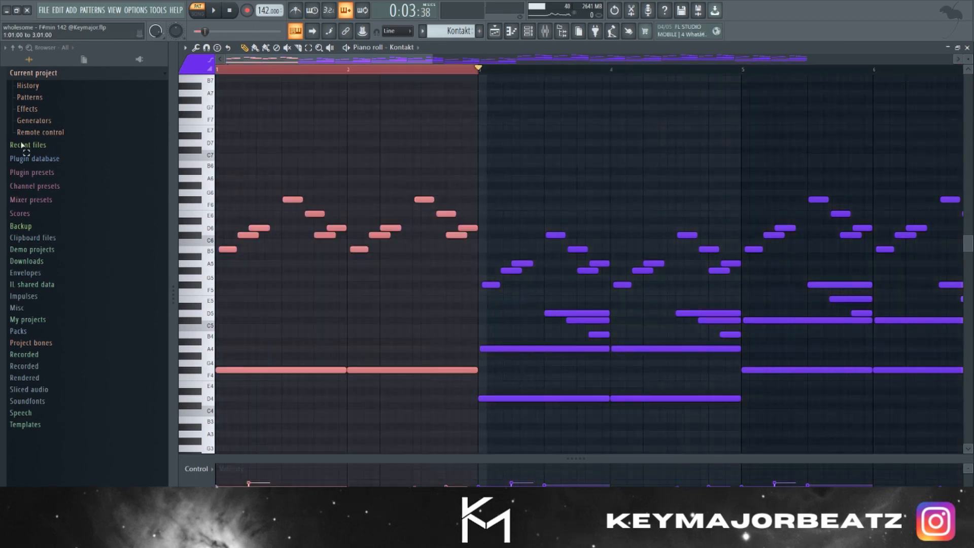
{"action": "key", "text": "space"}
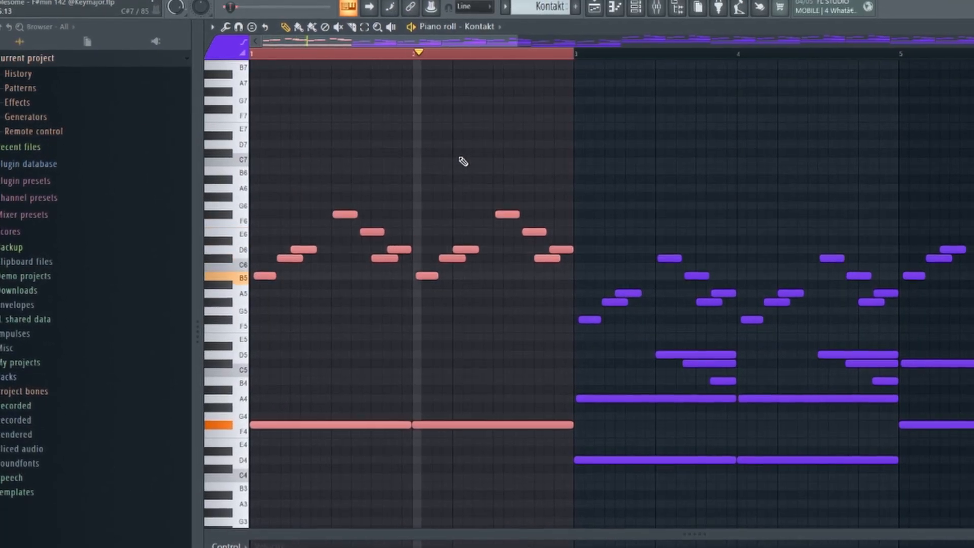
- Highlight the long F#4 bass notes and the upper melody notes in bars 1–2 separately, and clear the selection
{"action": "left_click_drag", "start_coordinate": [405, 310], "coordinate": [273, 418]}
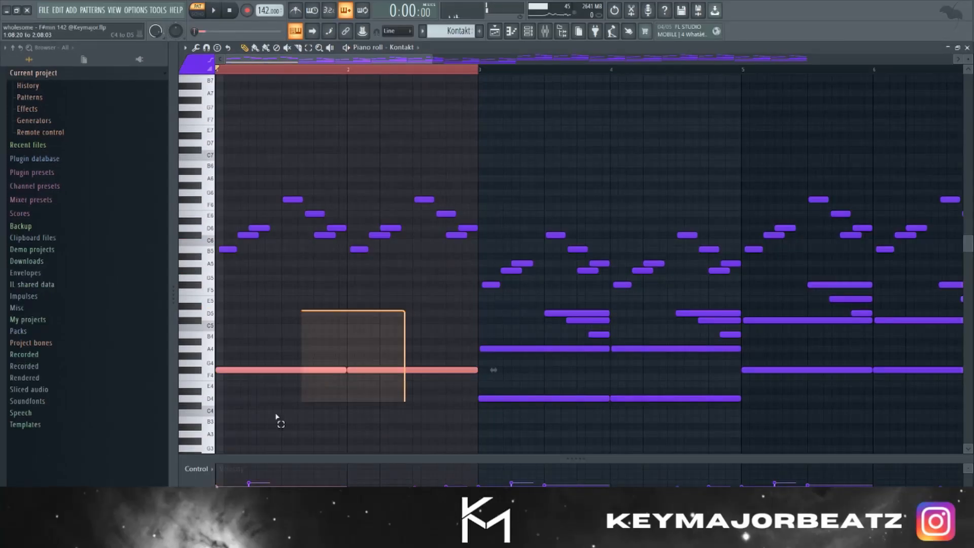
{"action": "left_click_drag", "start_coordinate": [264, 225], "coordinate": [211, 286]}
{"action": "left_click_drag", "start_coordinate": [476, 259], "coordinate": [236, 147]}
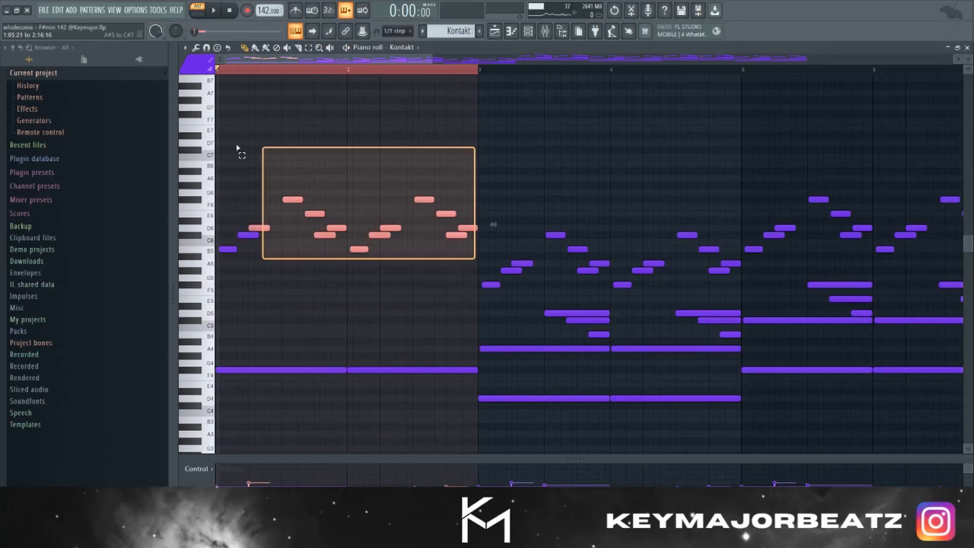
{"action": "left_click", "coordinate": [303, 178]}
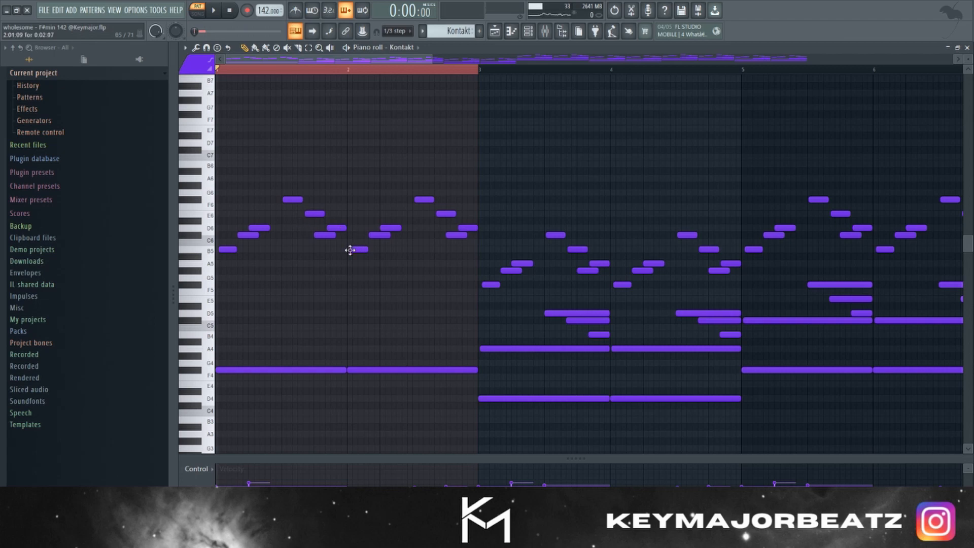
- Transpose the two long C#5 notes in bars 1–2 down seven semitones to F#4
{"action": "scroll", "coordinate": [348, 251], "scroll_direction": "up", "scroll_amount": 4, "text": "ctrl"}
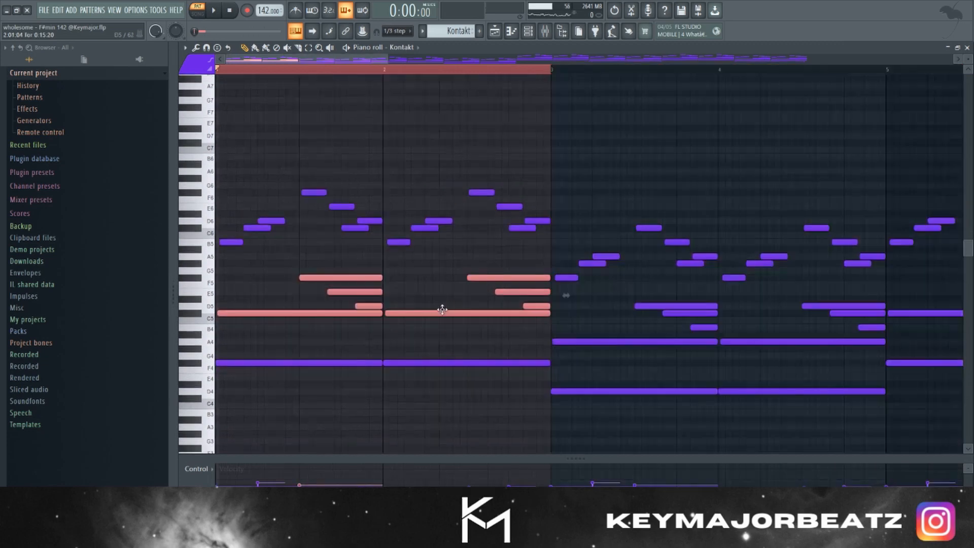
{"action": "left_click_drag", "start_coordinate": [451, 282], "coordinate": [429, 315]}
{"action": "left_click", "coordinate": [261, 313], "text": "ctrl+shift"}
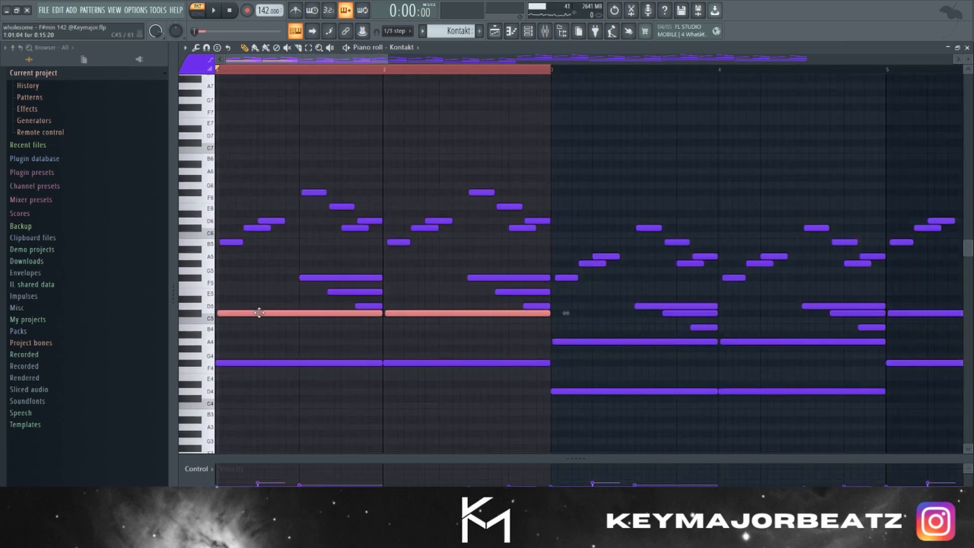
{"action": "key", "text": "Down"}
{"action": "key", "text": "Down"}
{"action": "key", "text": "Down"}
{"action": "key", "text": "Down"}
{"action": "key", "text": "Down"}
{"action": "key", "text": "Down"}
{"action": "key", "text": "Down"}
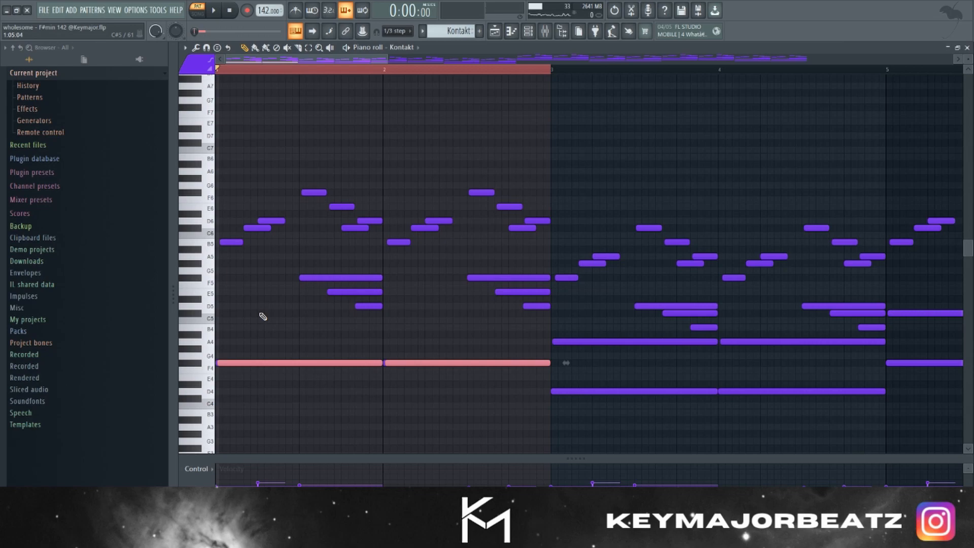
- Transpose the two long notes in bars 1–2 back up seven semitones to C#5
{"action": "key", "text": "Up"}
{"action": "key", "text": "Up"}
{"action": "key", "text": "Up"}
{"action": "key", "text": "Up"}
{"action": "key", "text": "Up"}
{"action": "key", "text": "Up"}
{"action": "key", "text": "Up"}
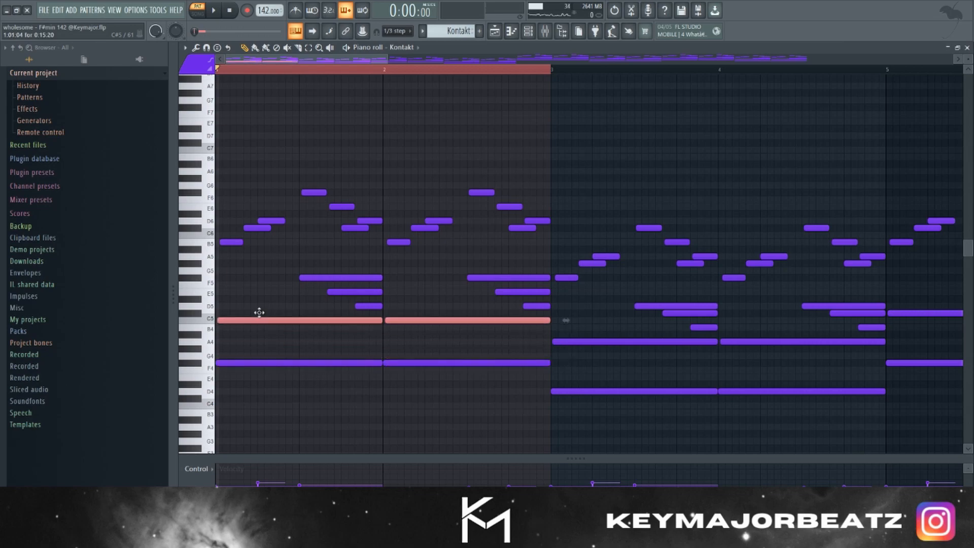
{"action": "scroll", "coordinate": [261, 325], "scroll_direction": "down", "scroll_amount": 5}
{"action": "scroll", "coordinate": [265, 337], "scroll_direction": "up", "scroll_amount": 5}
{"action": "left_click_drag", "start_coordinate": [265, 335], "coordinate": [649, 308]}
{"action": "scroll", "coordinate": [271, 225], "scroll_direction": "down", "scroll_amount": 4}
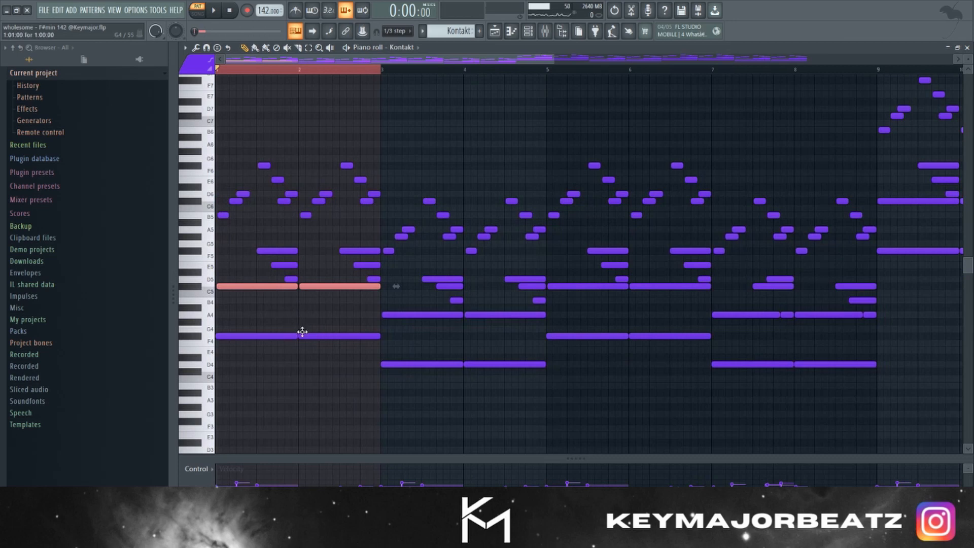
{"action": "scroll", "coordinate": [351, 325], "scroll_direction": "up", "scroll_amount": 4}
{"action": "scroll", "coordinate": [284, 290], "scroll_direction": "down", "scroll_amount": 5}
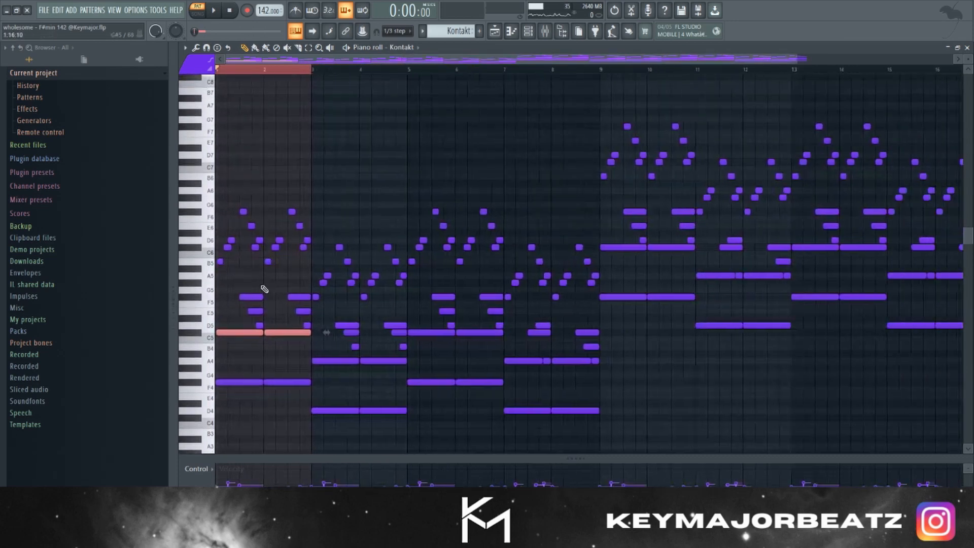
- Shift the F#5, E5 and D5 chord notes in bars 1–2 up one octave and back down again
{"action": "scroll", "coordinate": [265, 289], "scroll_direction": "up", "scroll_amount": 5}
{"action": "left_click_drag", "start_coordinate": [367, 319], "coordinate": [367, 296]}
{"action": "left_click_drag", "start_coordinate": [525, 326], "coordinate": [527, 296]}
{"action": "key", "text": "ctrl+Up"}
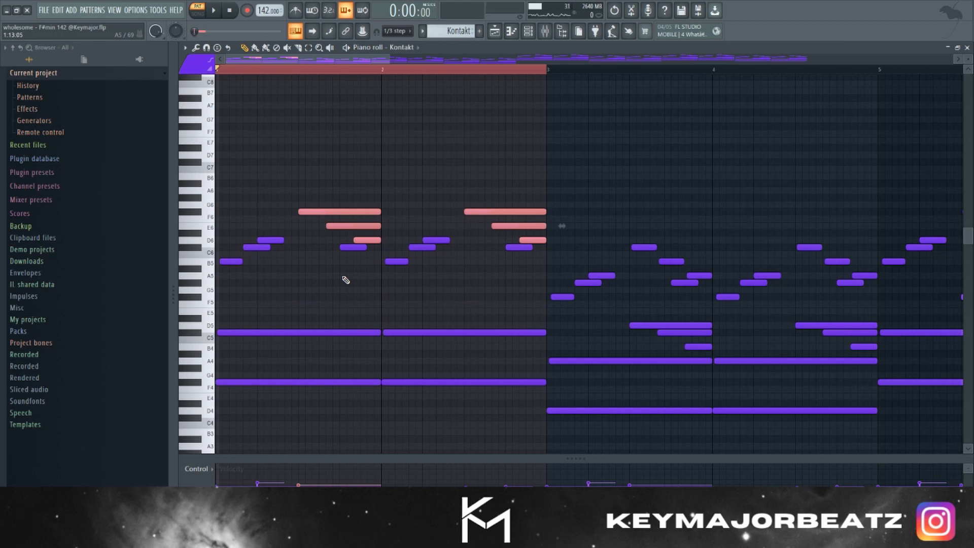
{"action": "key", "text": "ctrl+Down"}
- Clear the note selection and play back bars 1–2 with the full chord and melody
{"action": "key", "text": "ctrl+d"}
{"action": "key", "text": "space"}
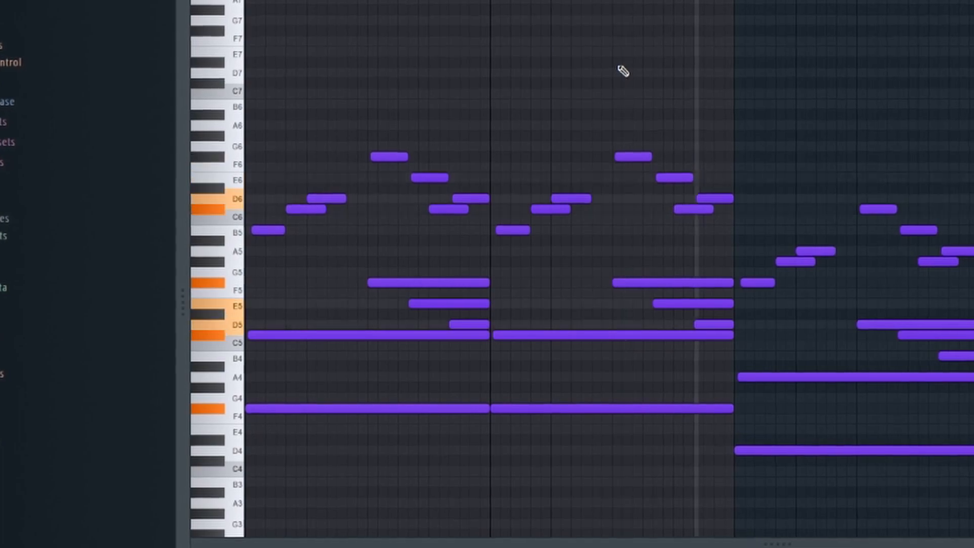
{"action": "key", "text": "space"}
- Duplicate all notes from bars 1–2 into bars 3–4 and transpose the copy down five semitones, to a C#4 root
{"action": "left_click_drag", "start_coordinate": [396, 165], "coordinate": [411, 373]}
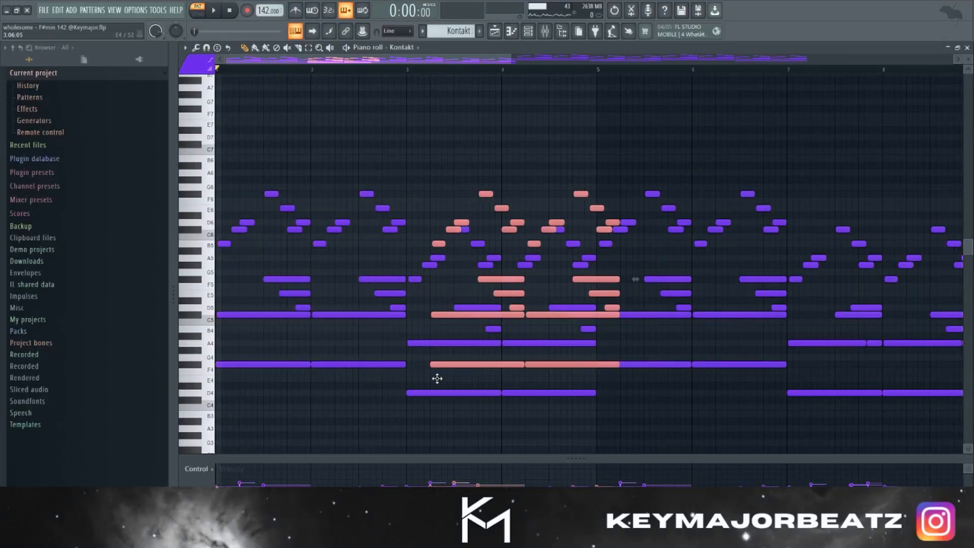
{"action": "key", "text": "Down"}
{"action": "key", "text": "Down"}
{"action": "key", "text": "Down"}
{"action": "key", "text": "Down"}
{"action": "key", "text": "Down"}
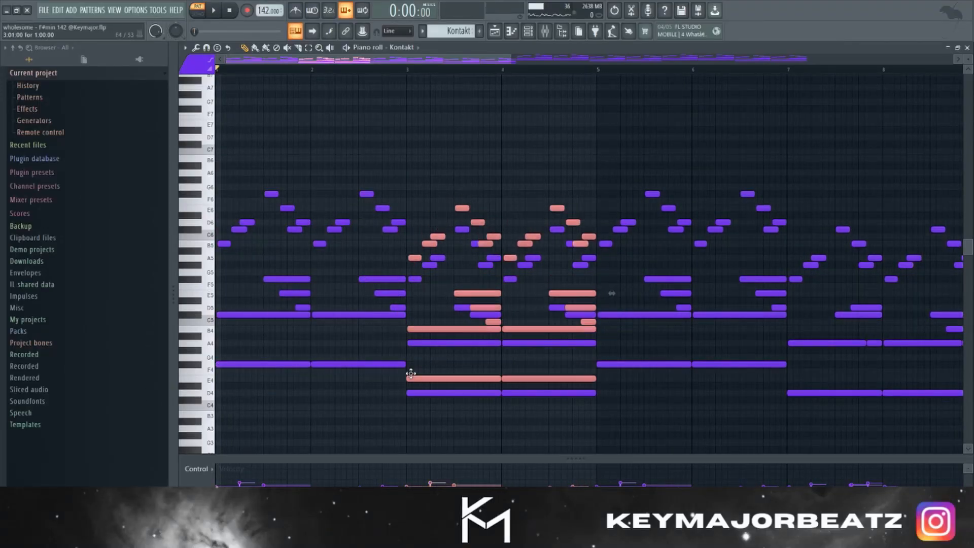
- Replace the original notes in bars 3–4 with the transposed copy of bars 1–2
{"action": "scroll", "coordinate": [414, 378], "scroll_direction": "down", "scroll_amount": 3, "text": "ctrl"}
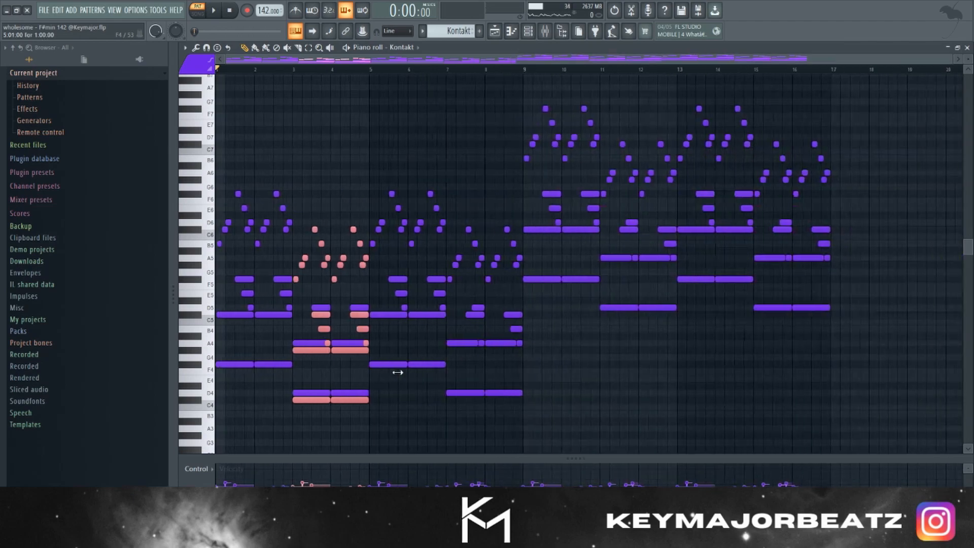
{"action": "scroll", "coordinate": [266, 75], "scroll_direction": "up", "scroll_amount": 3, "text": "ctrl"}
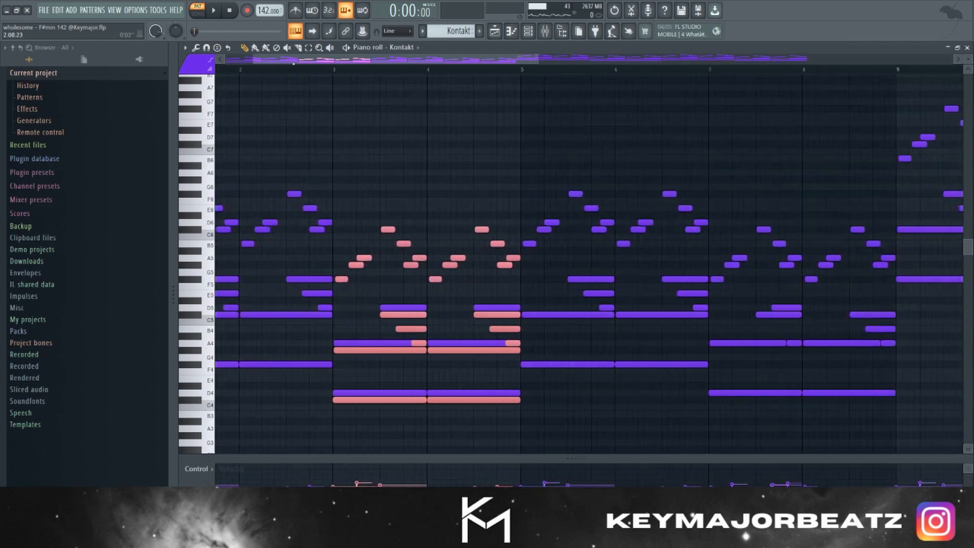
{"action": "scroll", "coordinate": [328, 147], "scroll_direction": "left", "scroll_amount": 1}
{"action": "scroll", "coordinate": [391, 215], "scroll_direction": "down", "scroll_amount": 3, "text": "ctrl"}
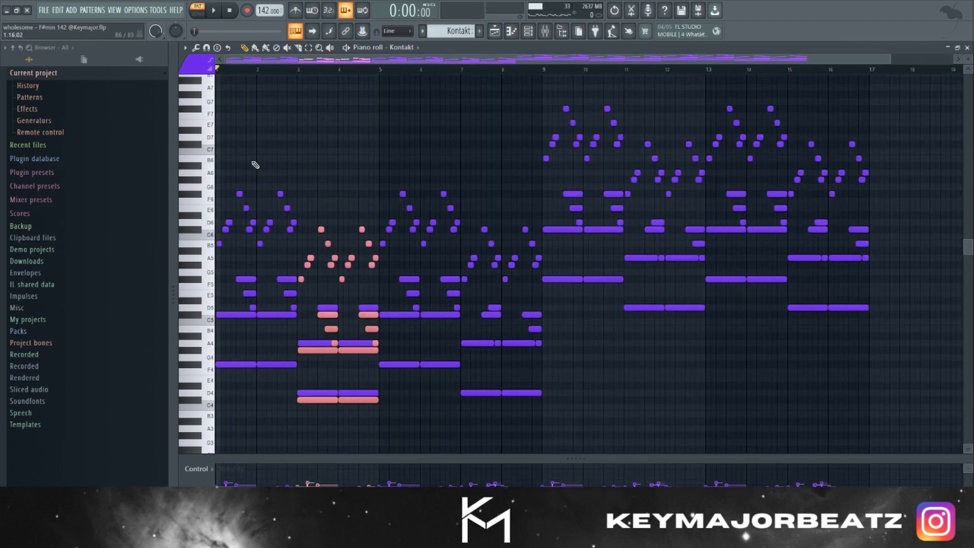
{"action": "key", "text": "Delete"}
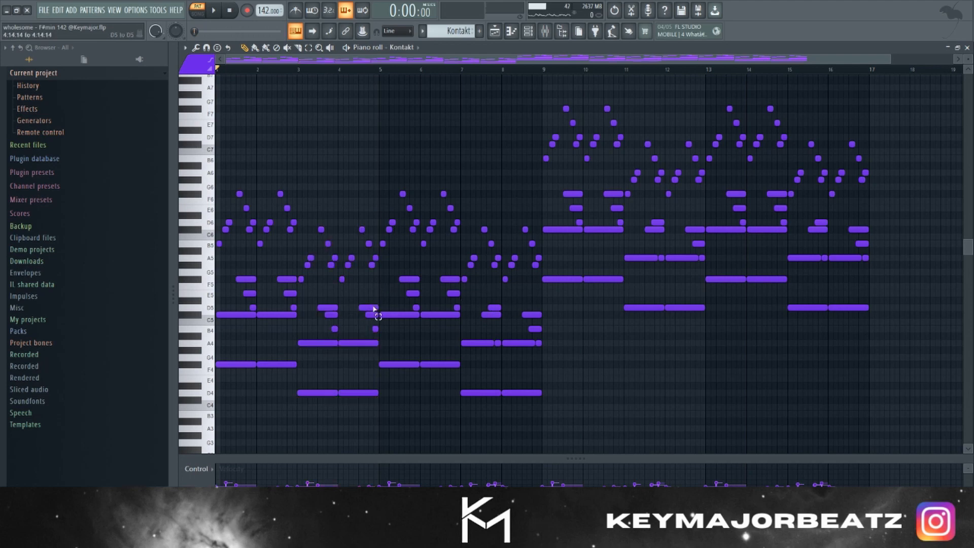
{"action": "left_click_drag", "start_coordinate": [375, 306], "coordinate": [303, 395], "text": "ctrl"}
{"action": "scroll", "coordinate": [351, 287], "scroll_direction": "down", "scroll_amount": 1, "text": "ctrl"}
{"action": "left_click_drag", "start_coordinate": [361, 212], "coordinate": [298, 401], "text": "ctrl"}
{"action": "key", "text": "Delete"}
{"action": "key", "text": "ctrl+v"}
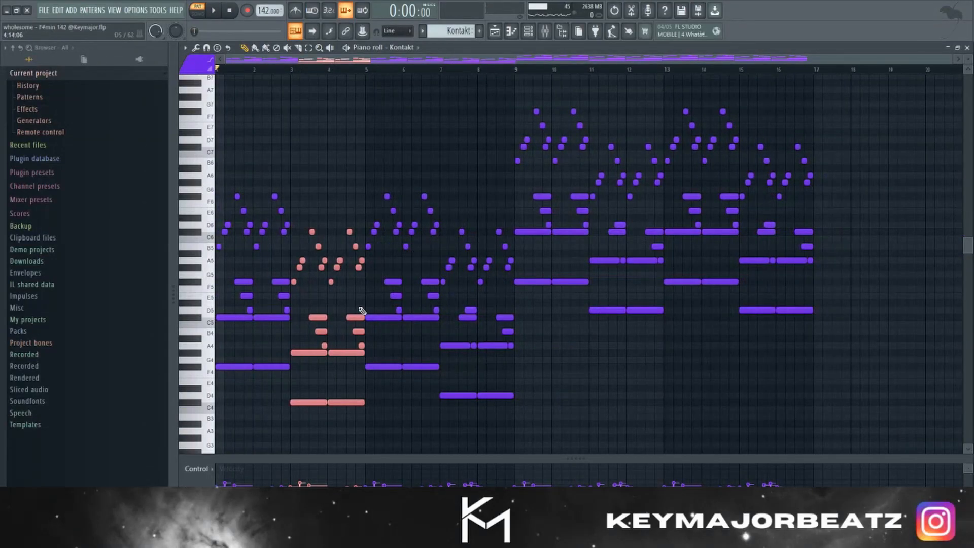
- Select the chord notes below the melody in bars 3–4 and raise them five semitones, to an F#4 root
{"action": "left_click_drag", "start_coordinate": [359, 311], "coordinate": [320, 426]}
{"action": "key", "text": "Up"}
{"action": "key", "text": "Up"}
{"action": "key", "text": "Up"}
{"action": "key", "text": "Up"}
{"action": "key", "text": "Up"}
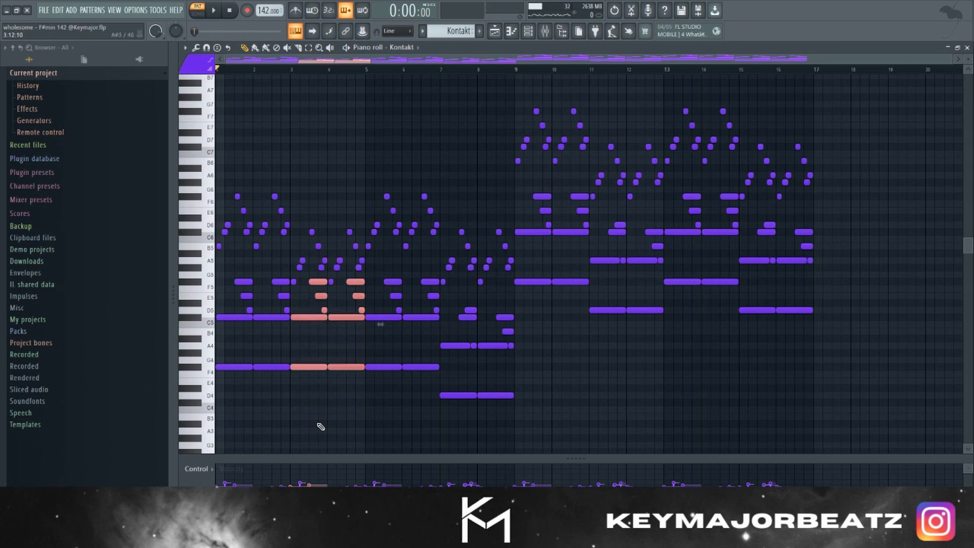
- Lower the bars 3–4 chord notes four semitones to a D4 root, and raise the short inner notes to C#5 and B4
{"action": "key", "text": "Down"}
{"action": "key", "text": "Down"}
{"action": "key", "text": "Down"}
{"action": "key", "text": "Down"}
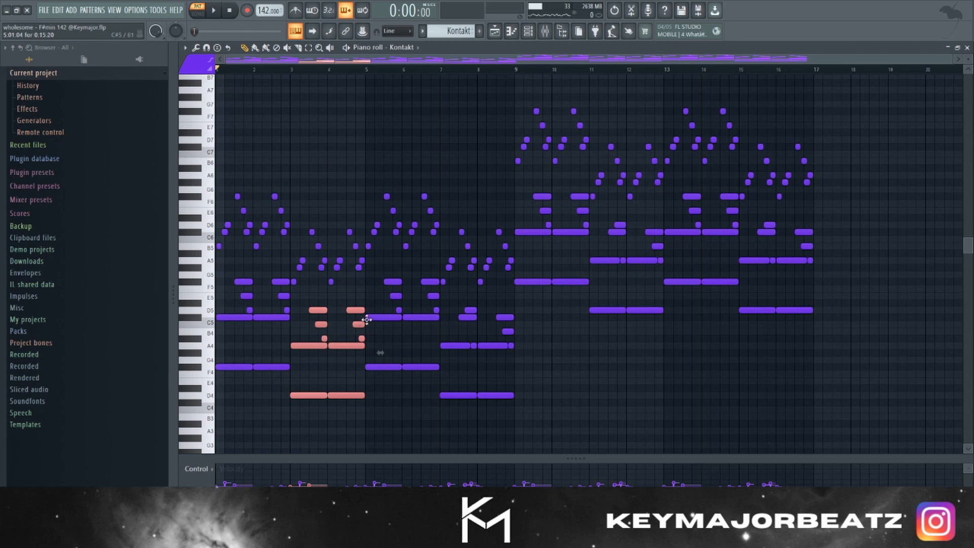
{"action": "left_click_drag", "start_coordinate": [366, 316], "coordinate": [342, 346]}
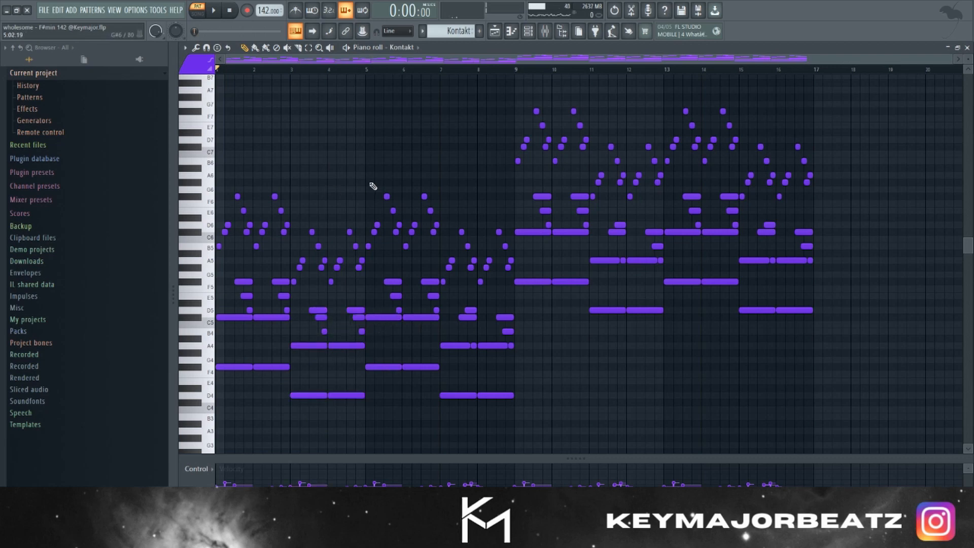
- Duplicate the notes from bars 1–8 into bars 9–16 one octave higher and clear the selection
{"action": "left_click_drag", "start_coordinate": [362, 179], "coordinate": [215, 418]}
{"action": "left_click_drag", "start_coordinate": [225, 367], "coordinate": [523, 309]}
{"action": "key", "text": "ctrl+Up"}
{"action": "left_click", "coordinate": [542, 222], "text": "ctrl"}
- Open the piano roll randomizer and close it without applying any changes
{"action": "key", "text": "alt+r"}
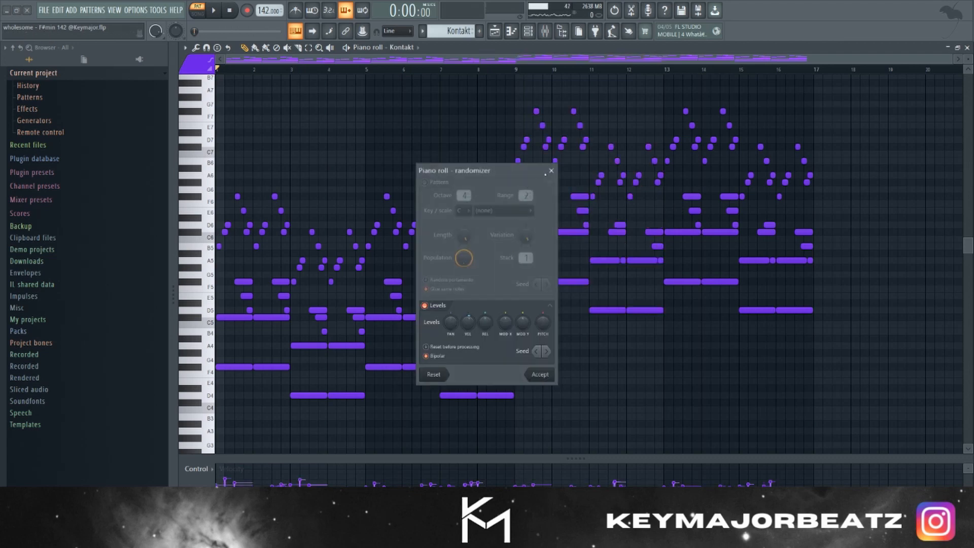
{"action": "left_click", "coordinate": [551, 171]}
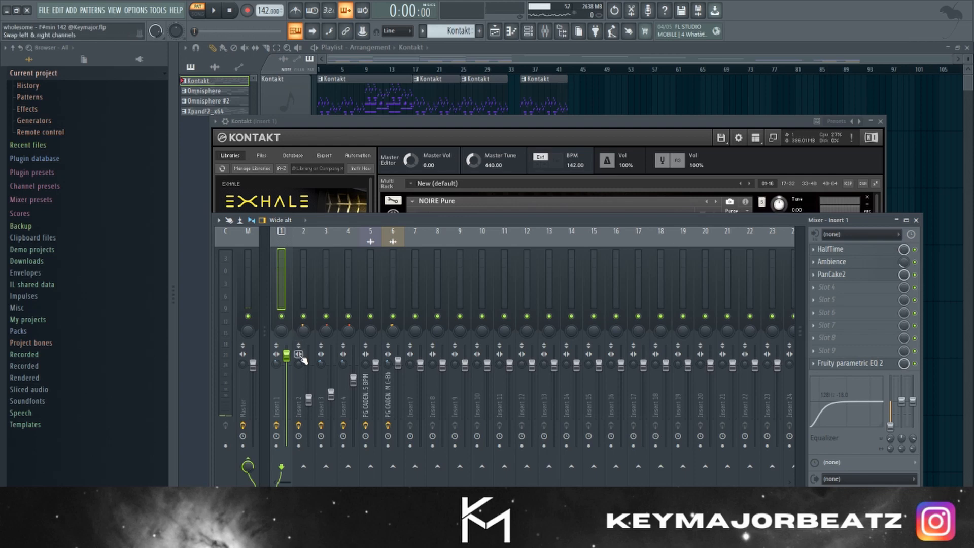
- Open the HalfTime effect on mixer insert 1 to examine its settings
{"action": "left_click", "coordinate": [831, 249]}
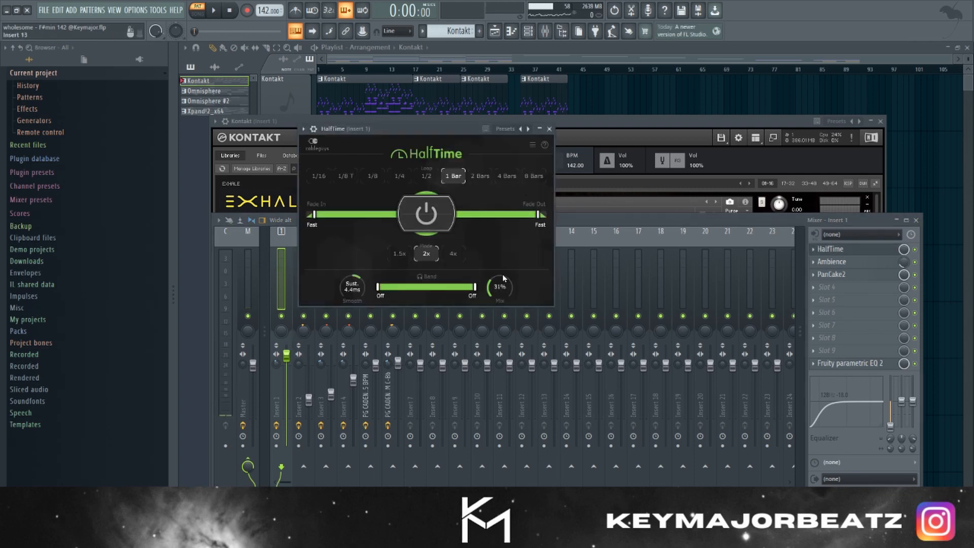
- Close HalfTime and examine the settings of PanCake2 and Fruity Parametric EQ 2 on mixer insert 1
{"action": "left_click_drag", "start_coordinate": [502, 278], "coordinate": [502, 274]}
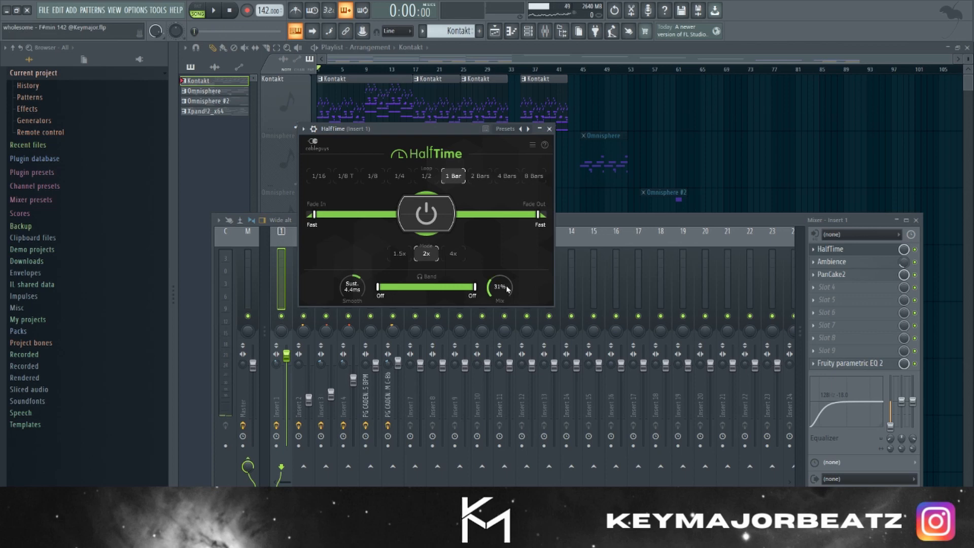
{"action": "left_click", "coordinate": [549, 128]}
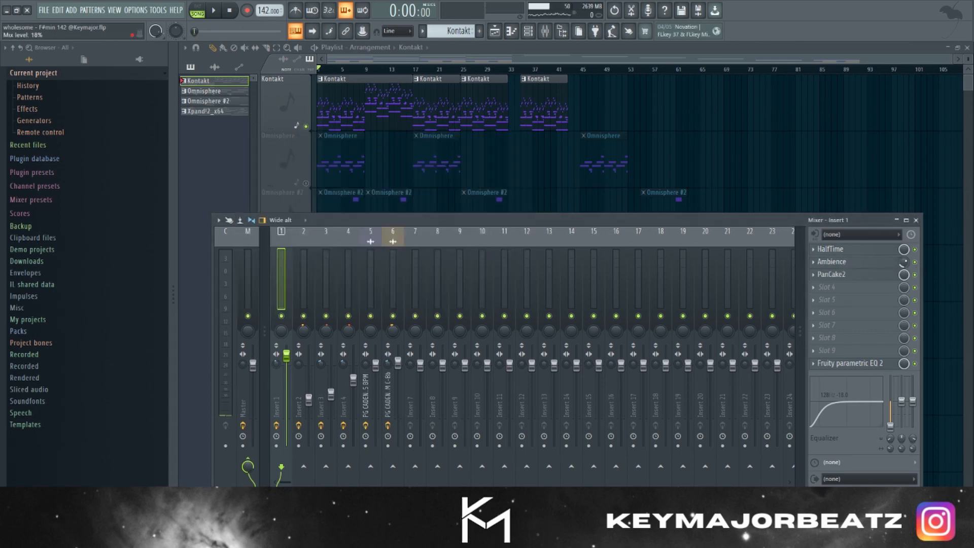
{"action": "left_click", "coordinate": [848, 278]}
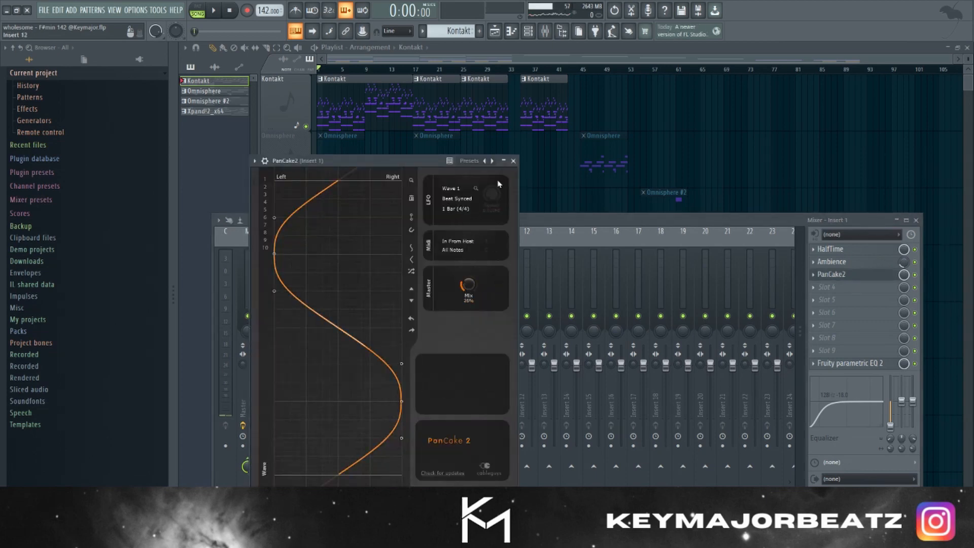
{"action": "left_click", "coordinate": [514, 161]}
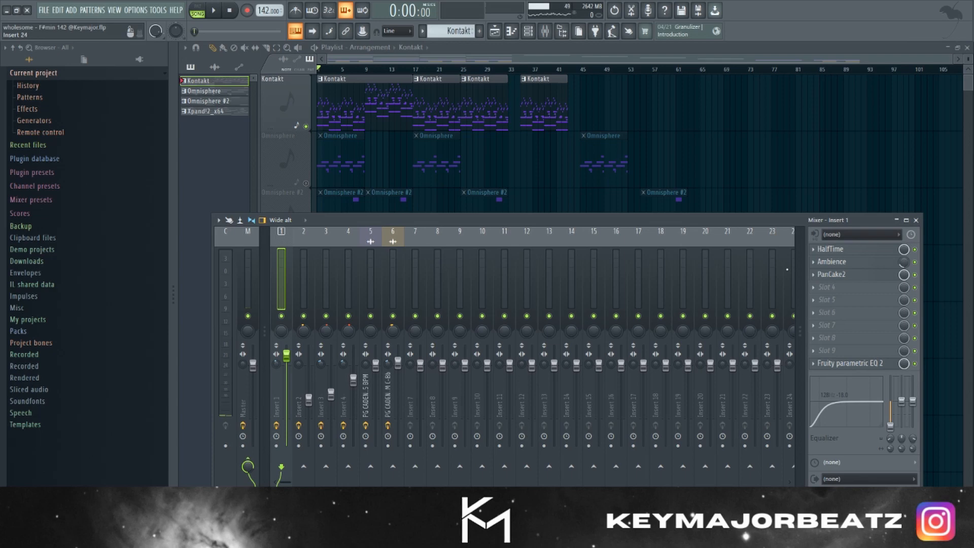
{"action": "left_click", "coordinate": [848, 364]}
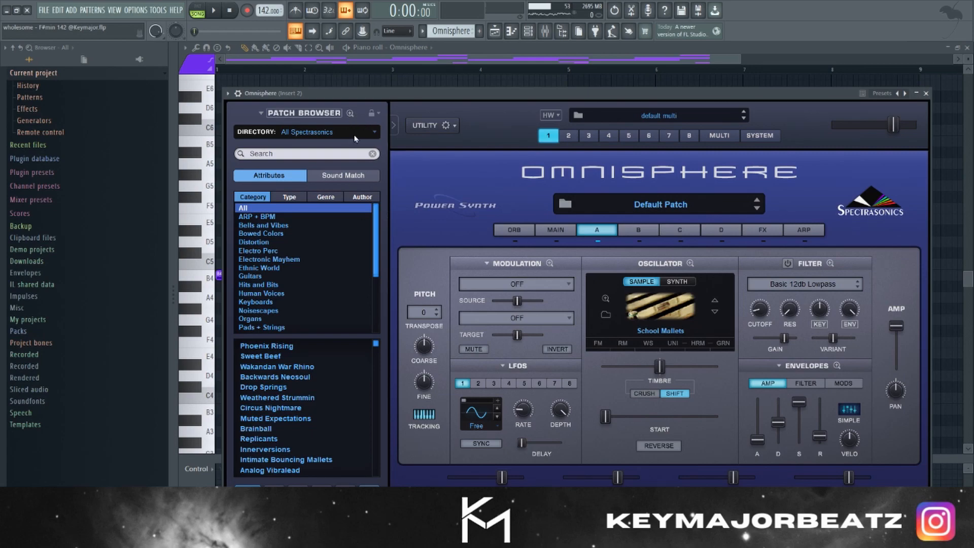
- Look through Omnisphere's full patch browser, close it, and open layer A's soundsource browser to examine the School Mallets source
{"action": "left_click", "coordinate": [394, 133]}
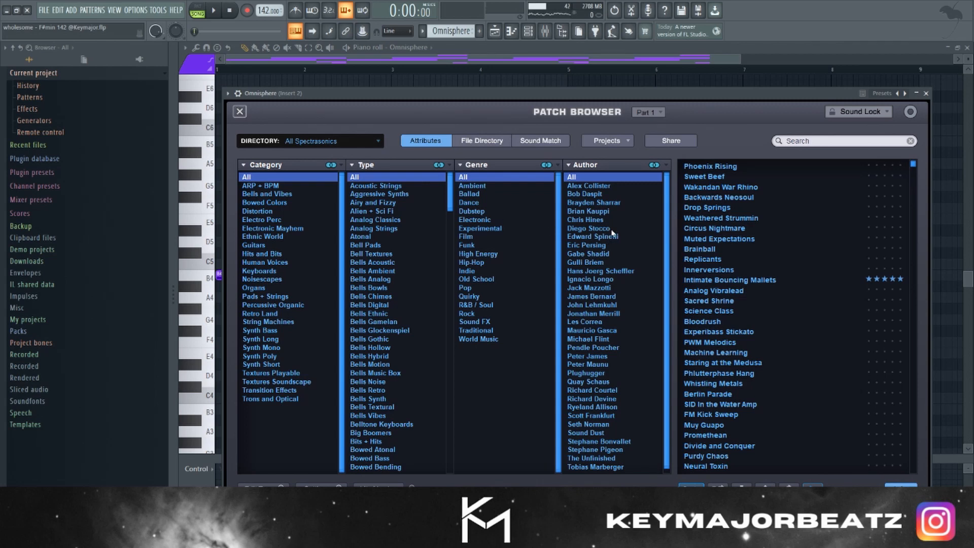
{"action": "left_click", "coordinate": [240, 111]}
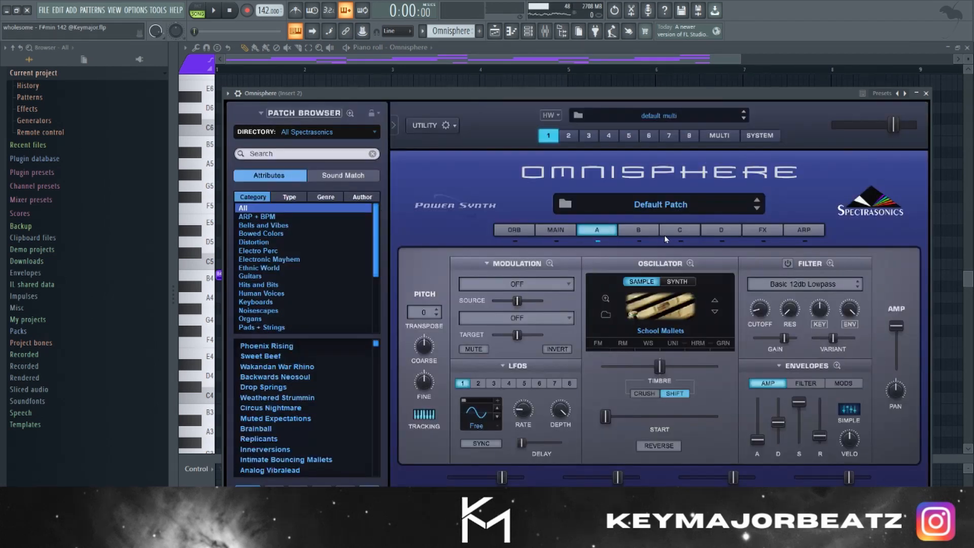
{"action": "left_click", "coordinate": [593, 229]}
{"action": "left_click", "coordinate": [662, 311]}
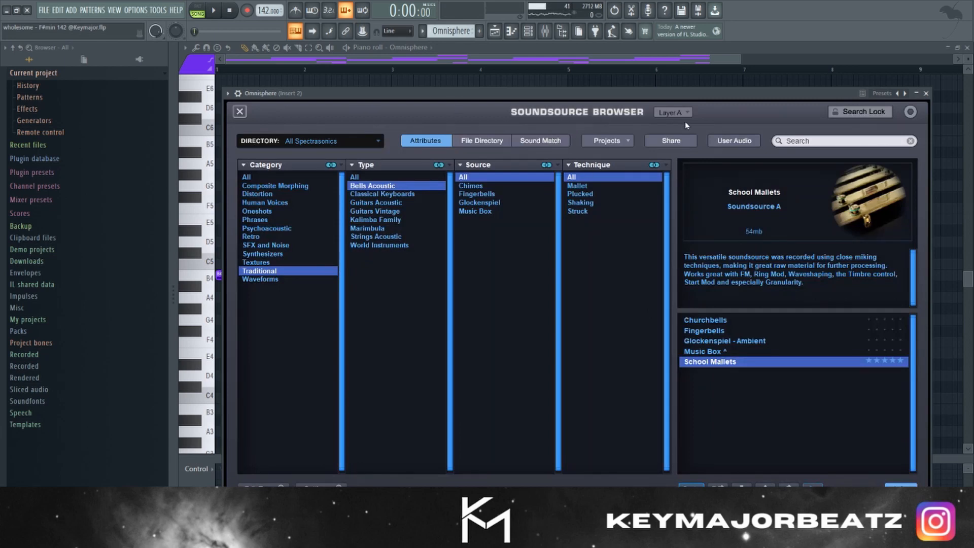
{"action": "left_click", "coordinate": [280, 144]}
- Play the Omnisphere melody in the piano roll and examine its notes across bars 1–8
{"action": "left_click", "coordinate": [325, 149]}
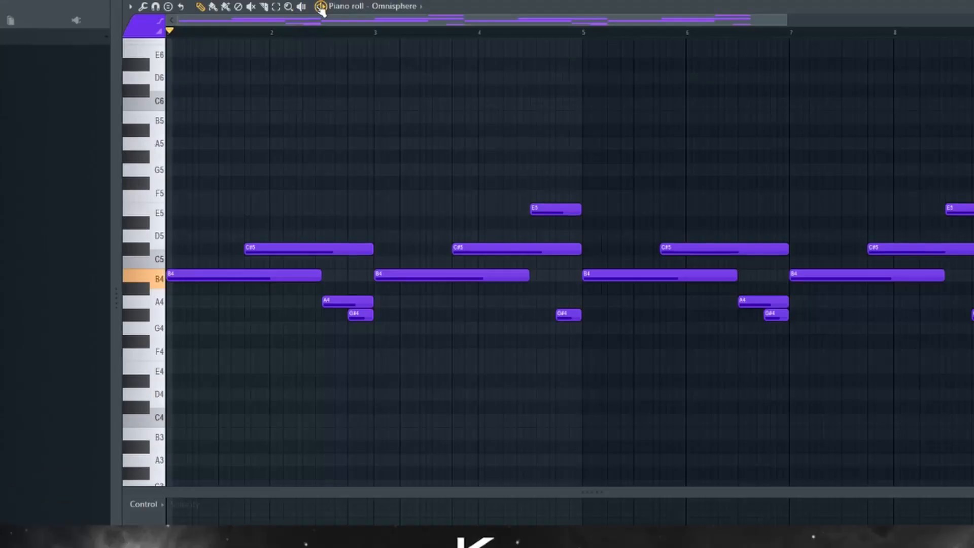
{"action": "scroll", "coordinate": [343, 102], "scroll_direction": "down", "scroll_amount": 2}
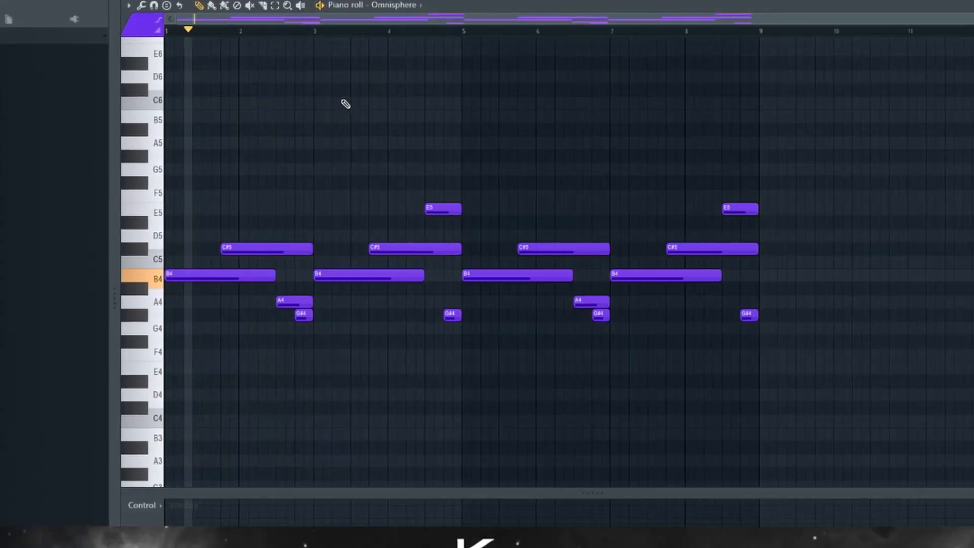
{"action": "scroll", "coordinate": [343, 102], "scroll_direction": "up", "scroll_amount": 2}
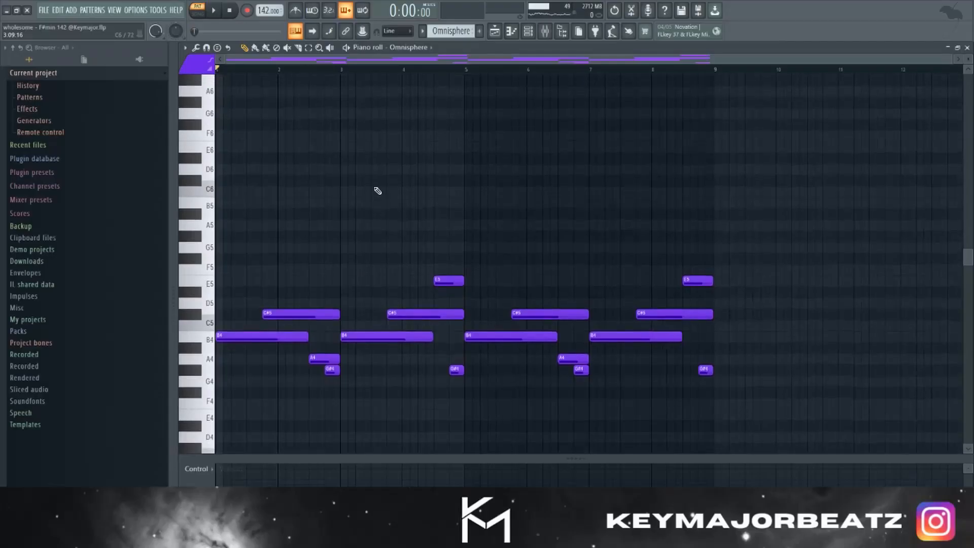
{"action": "scroll", "coordinate": [377, 190], "scroll_direction": "up", "scroll_amount": 1}
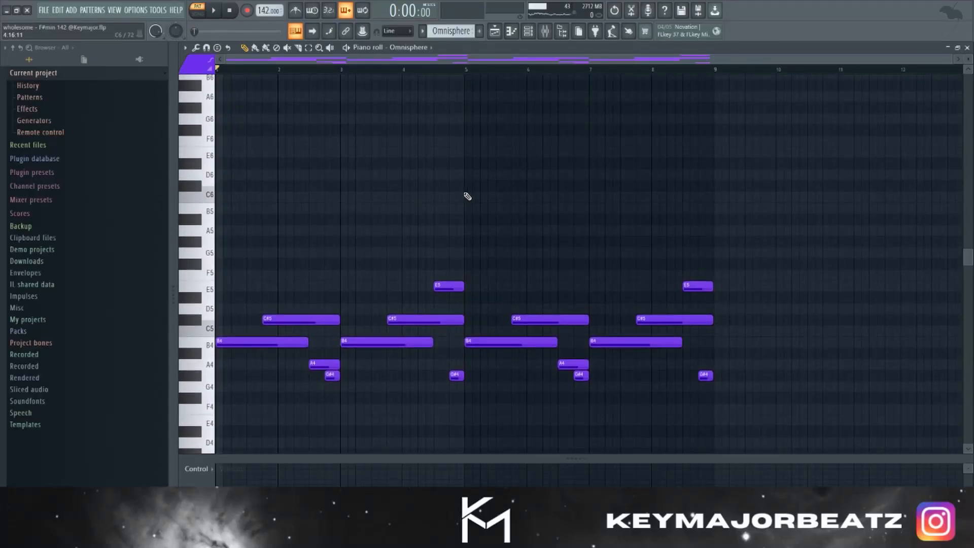
{"action": "scroll", "coordinate": [467, 196], "scroll_direction": "down", "scroll_amount": 3}
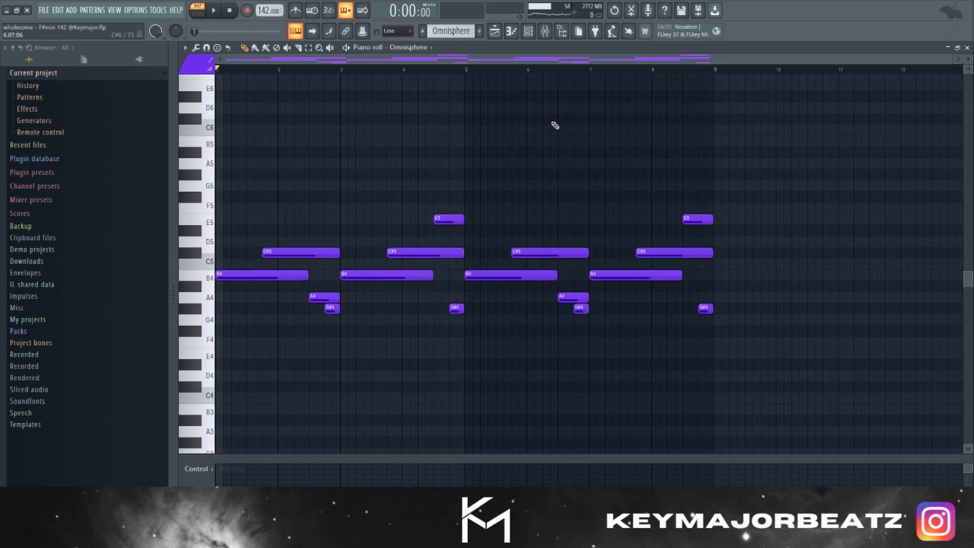
- Show the mixer for insert 2 and examine the Ambience and Fruity Delay 3 effects
{"action": "key", "text": "F9"}
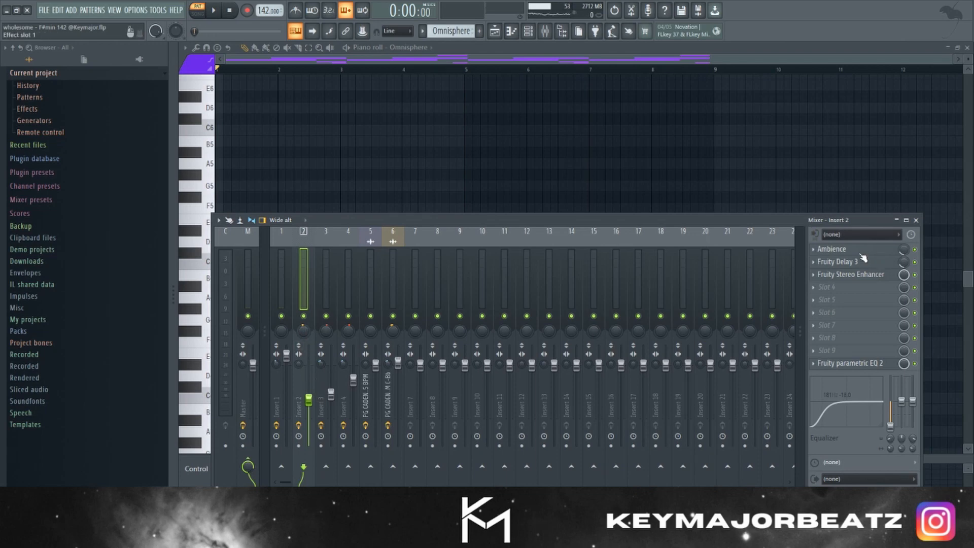
{"action": "left_click", "coordinate": [861, 253]}
{"action": "left_click", "coordinate": [556, 174]}
{"action": "left_click", "coordinate": [853, 263]}
{"action": "left_click", "coordinate": [897, 265]}
- Load the For strings preset in Fruity Stereo Enhancer on insert 2, and examine the insert's Fruity Parametric EQ 2 curve
{"action": "left_click", "coordinate": [878, 274]}
{"action": "left_click", "coordinate": [452, 187]}
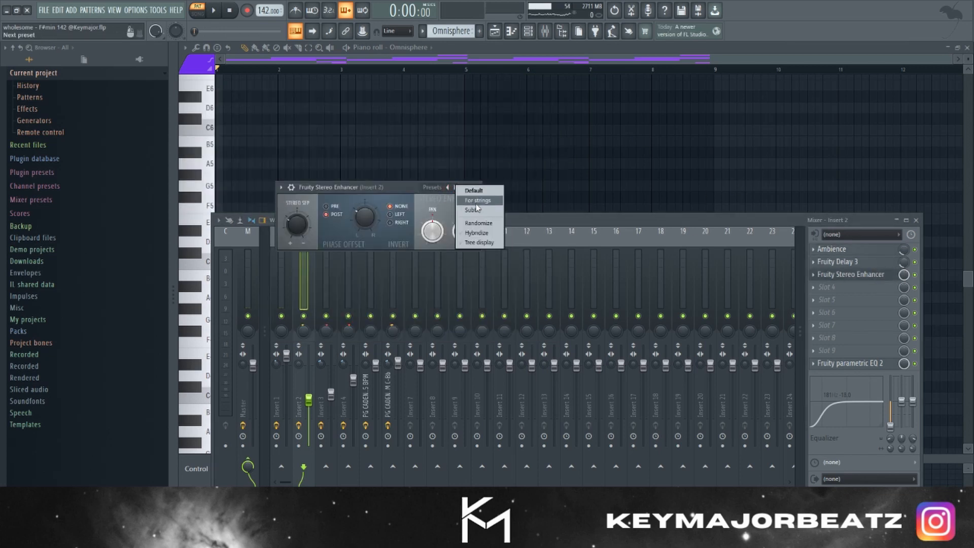
{"action": "left_click", "coordinate": [486, 201]}
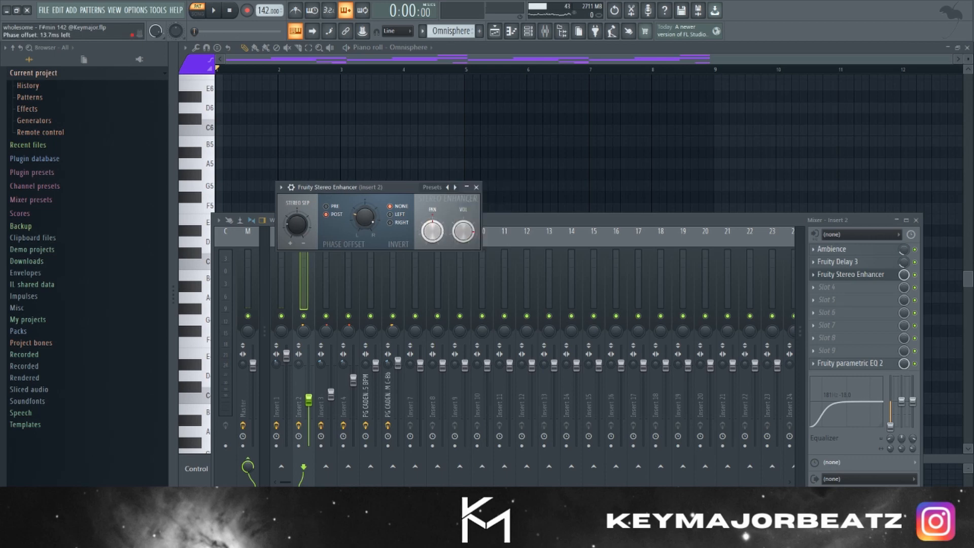
{"action": "left_click", "coordinate": [850, 363]}
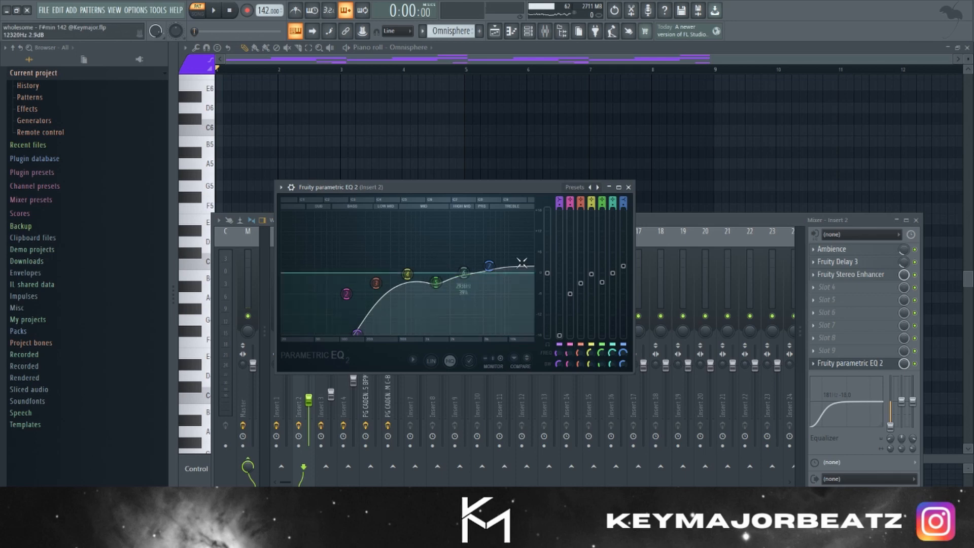
{"action": "left_click", "coordinate": [630, 187]}
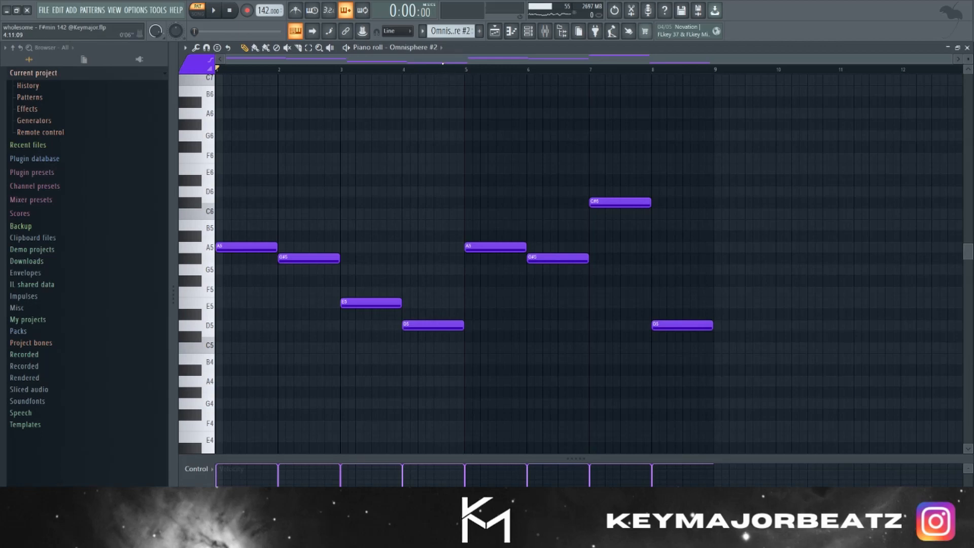
- Open the Omnisphere #2 instrument and examine its layer A soundsource, Classical Soprano Eh-Oh, in the Human Voices category
{"action": "right_click", "coordinate": [431, 47]}
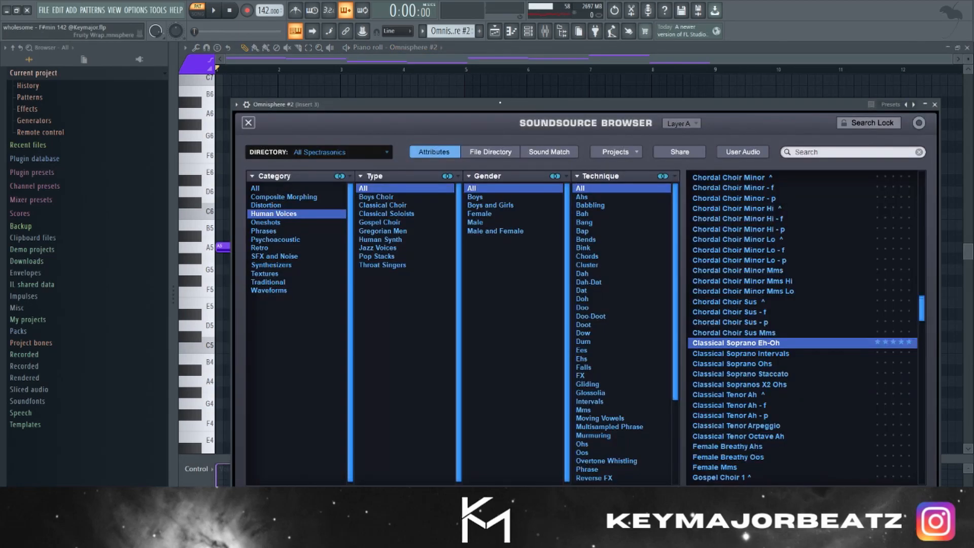
{"action": "mouse_move", "coordinate": [500, 102]}
{"action": "left_mouse_down"}
{"action": "mouse_move", "coordinate": [497, 91]}
{"action": "mouse_move", "coordinate": [484, 94]}
{"action": "left_mouse_up"}
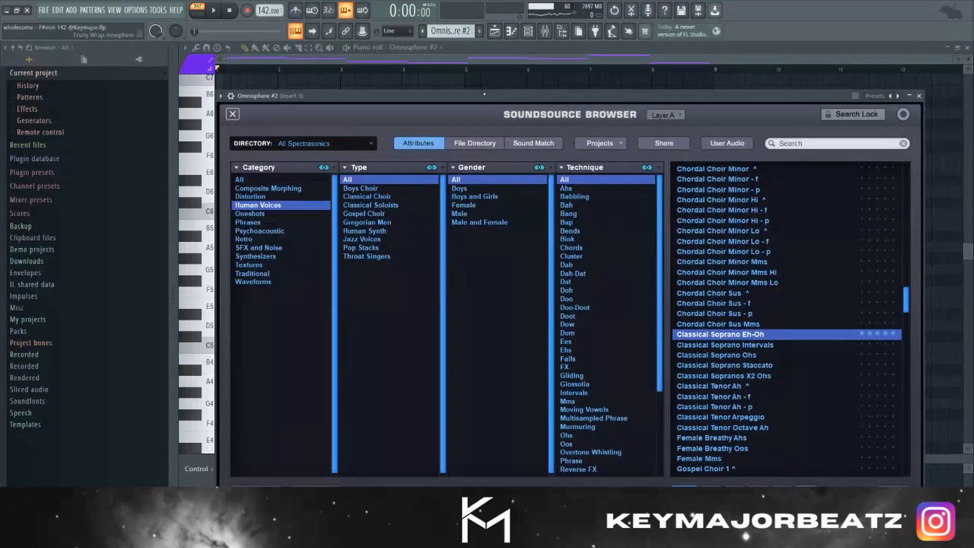
{"action": "left_click", "coordinate": [232, 115]}
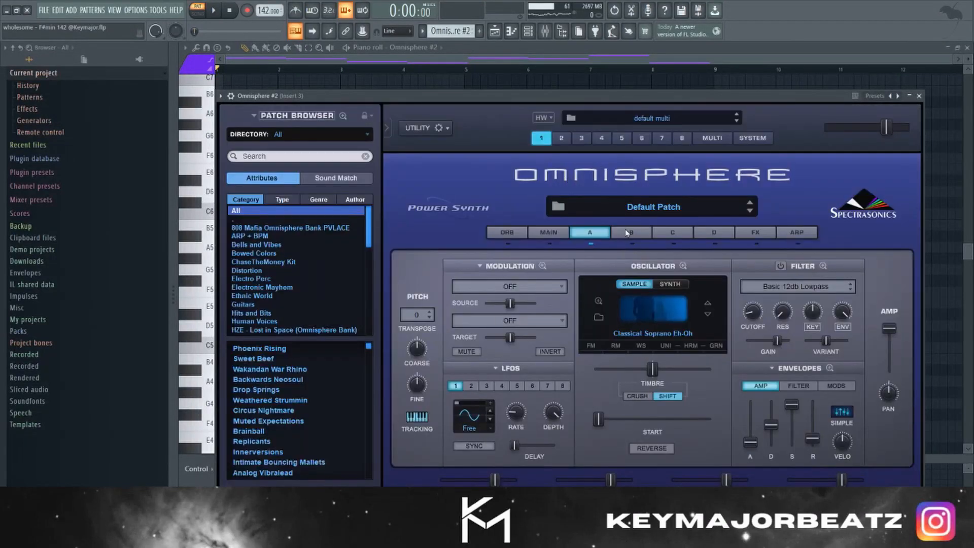
{"action": "left_click", "coordinate": [644, 304]}
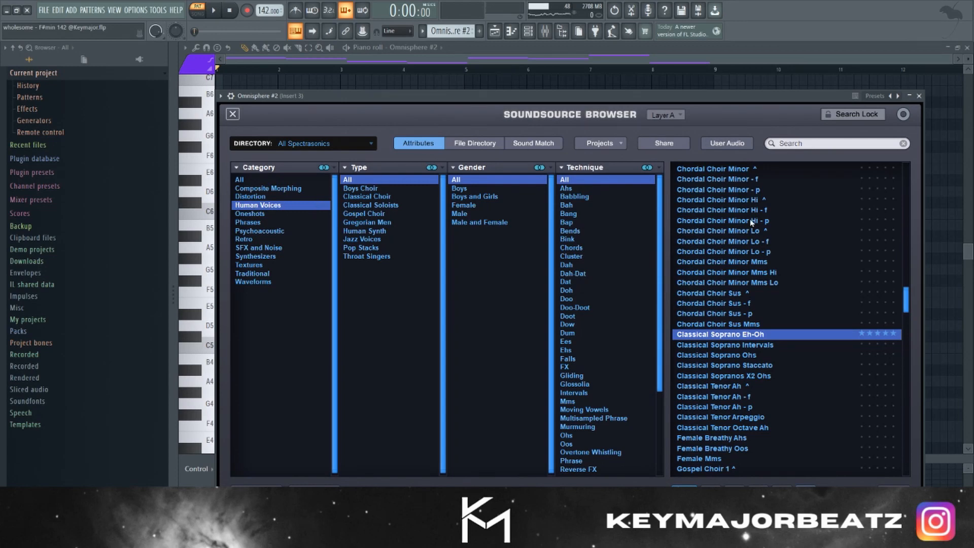
{"action": "mouse_move", "coordinate": [905, 306]}
{"action": "left_mouse_down"}
{"action": "mouse_move", "coordinate": [910, 174]}
{"action": "mouse_move", "coordinate": [909, 330]}
{"action": "mouse_move", "coordinate": [915, 299]}
{"action": "left_mouse_up"}
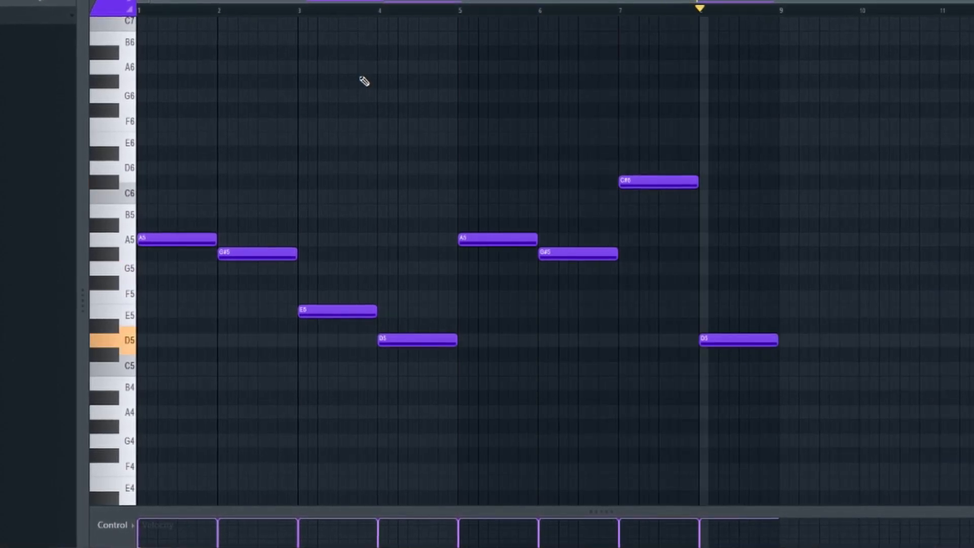
- Stop playback, look through the Human Voices soundsources of Omnisphere #2 again, and close the instrument
{"action": "key", "text": "space"}
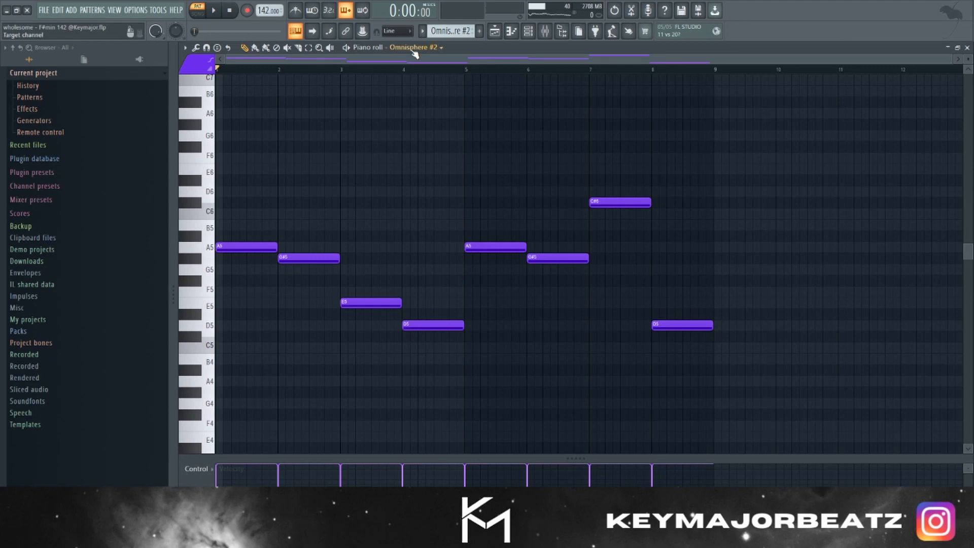
{"action": "right_click", "coordinate": [412, 49]}
{"action": "scroll", "coordinate": [751, 293], "scroll_direction": "up", "scroll_amount": 5}
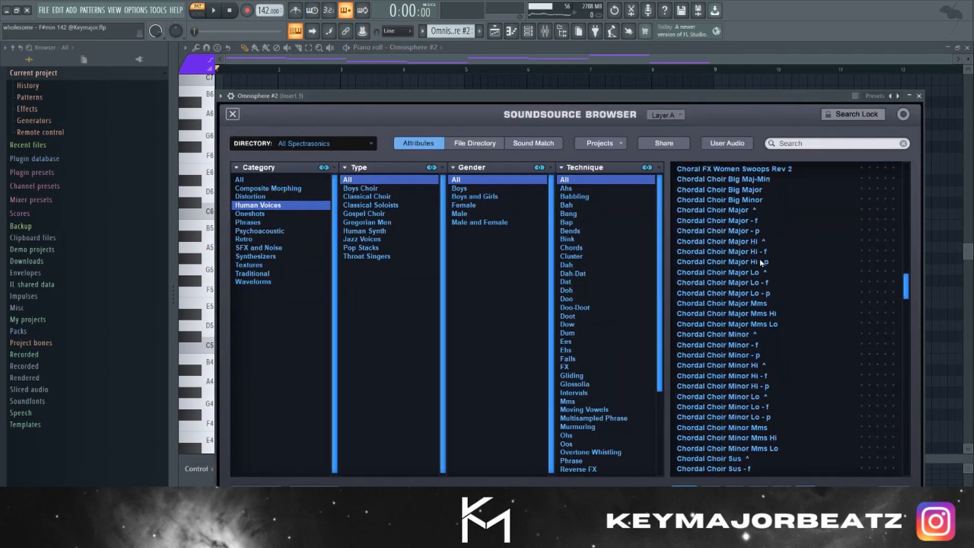
{"action": "scroll", "coordinate": [767, 281], "scroll_direction": "down", "scroll_amount": 1}
{"action": "left_click", "coordinate": [919, 96]}
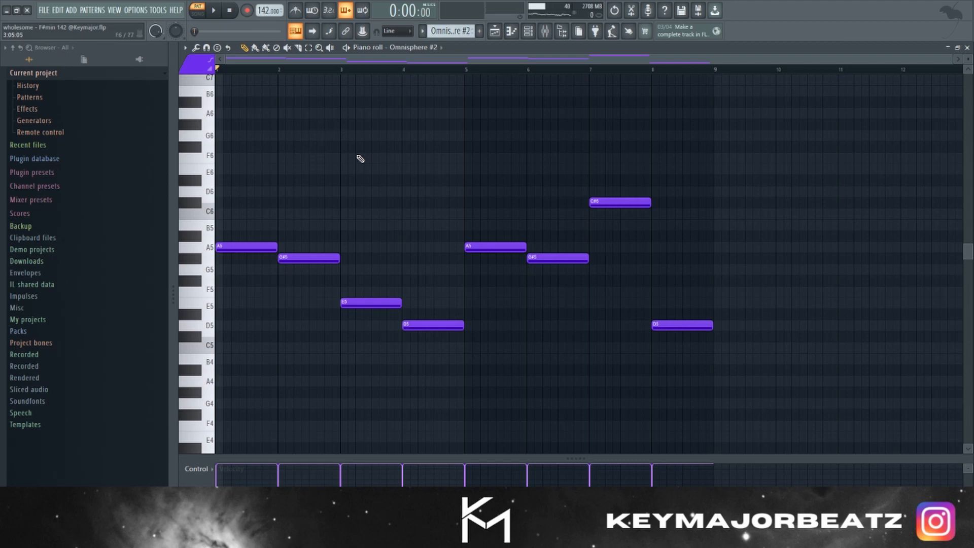
- Play the Omnisphere #2 notes in the piano roll and stop playback to review the melody
{"action": "key", "text": "space"}
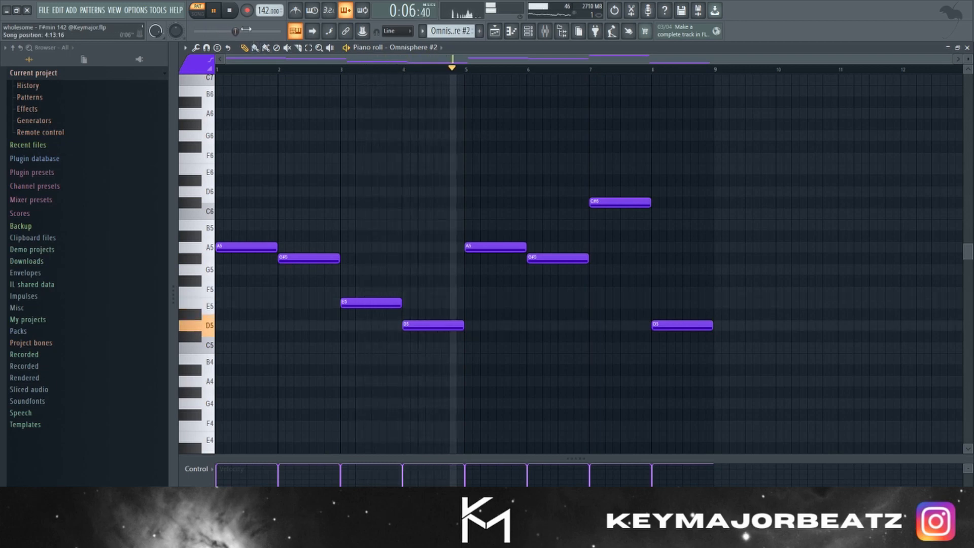
{"action": "left_click", "coordinate": [230, 11]}
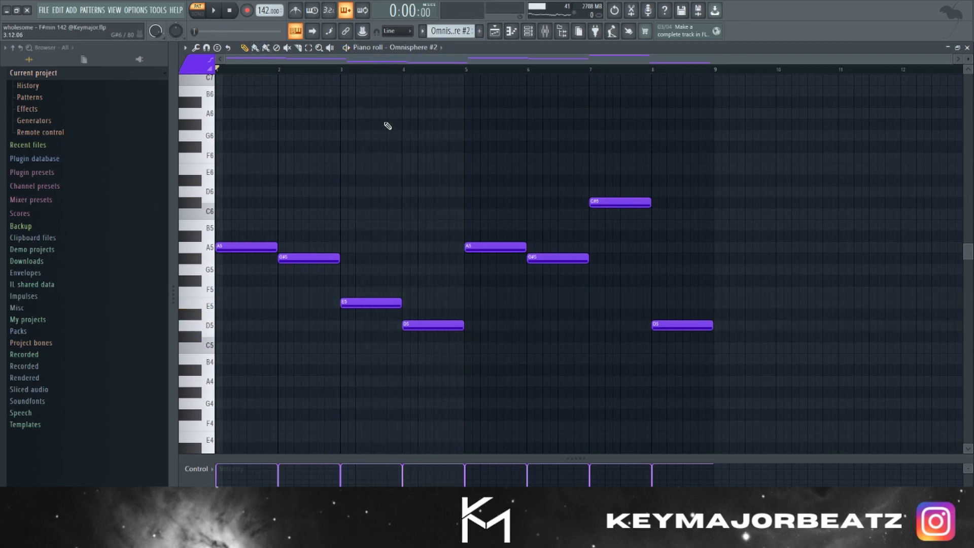
{"action": "scroll", "coordinate": [370, 150], "scroll_direction": "up", "scroll_amount": 2}
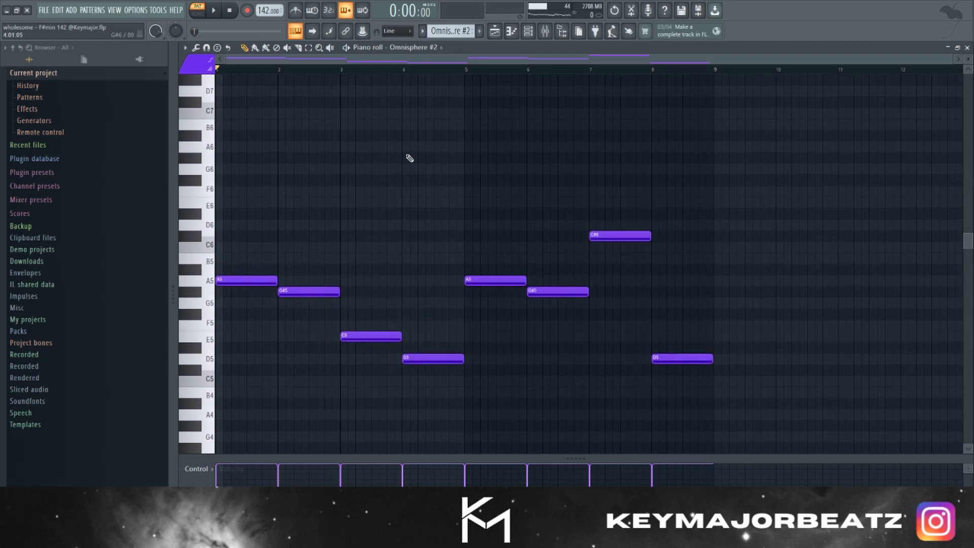
- Show the mixer for insert 3 and examine its Fruity Delay 3, Ambience and PanCake2 effects one after another
{"action": "left_click", "coordinate": [545, 34]}
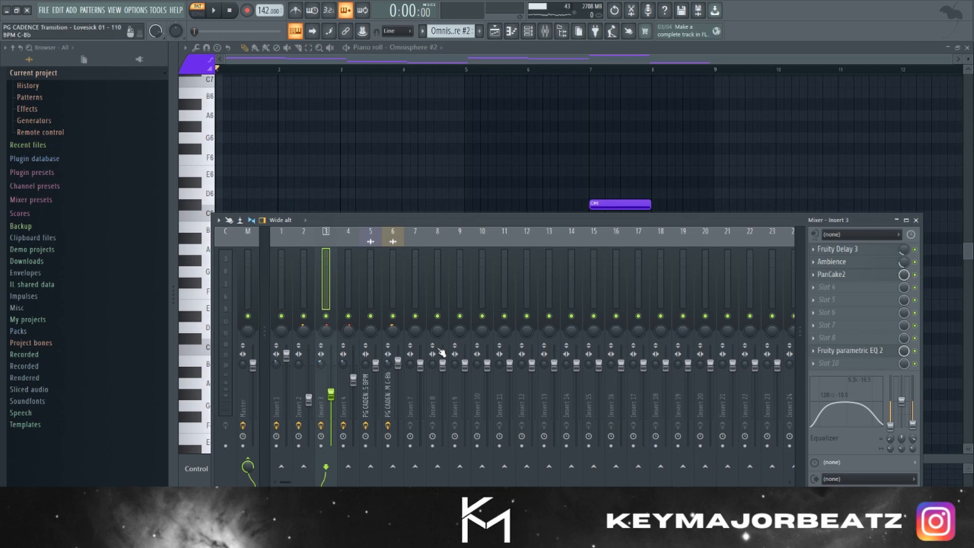
{"action": "left_click", "coordinate": [879, 254]}
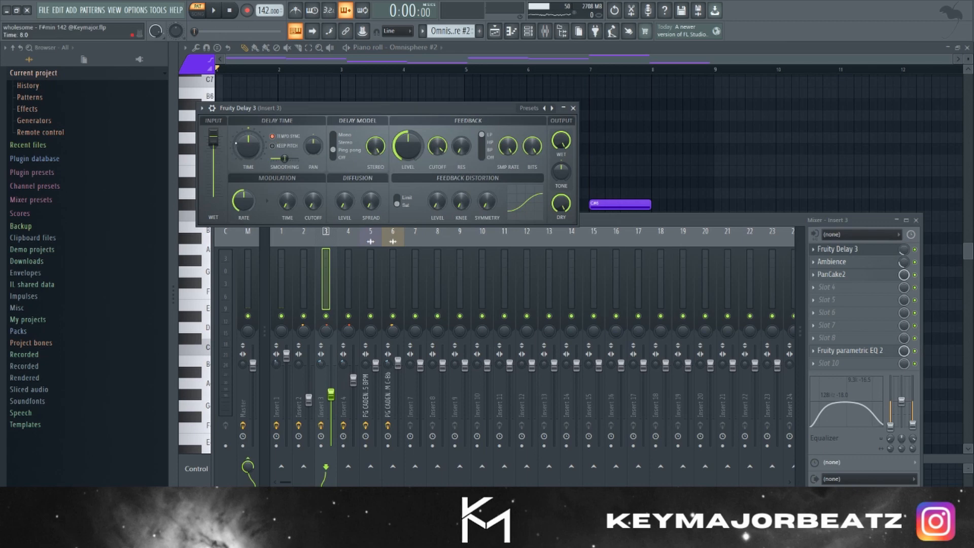
{"action": "left_click", "coordinate": [857, 249]}
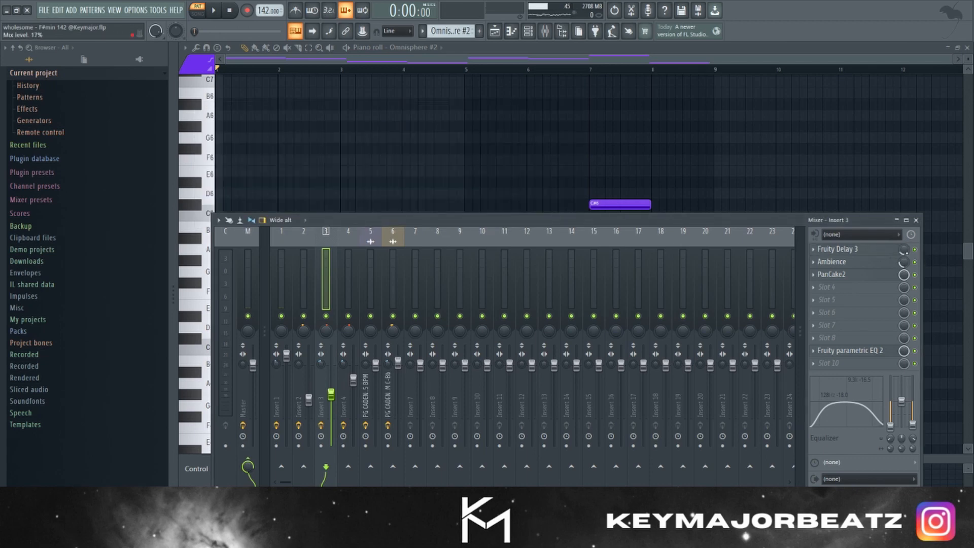
{"action": "left_click", "coordinate": [873, 263]}
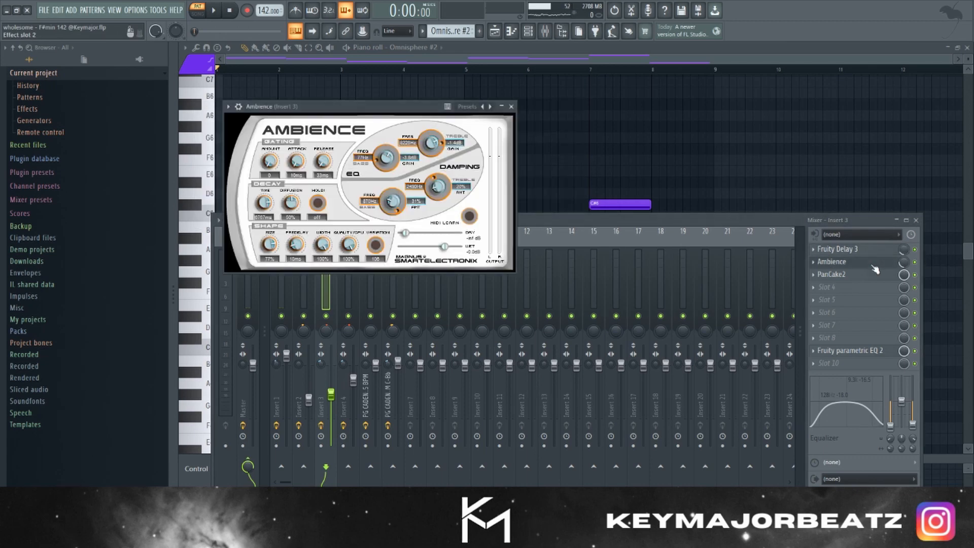
{"action": "left_click", "coordinate": [856, 260]}
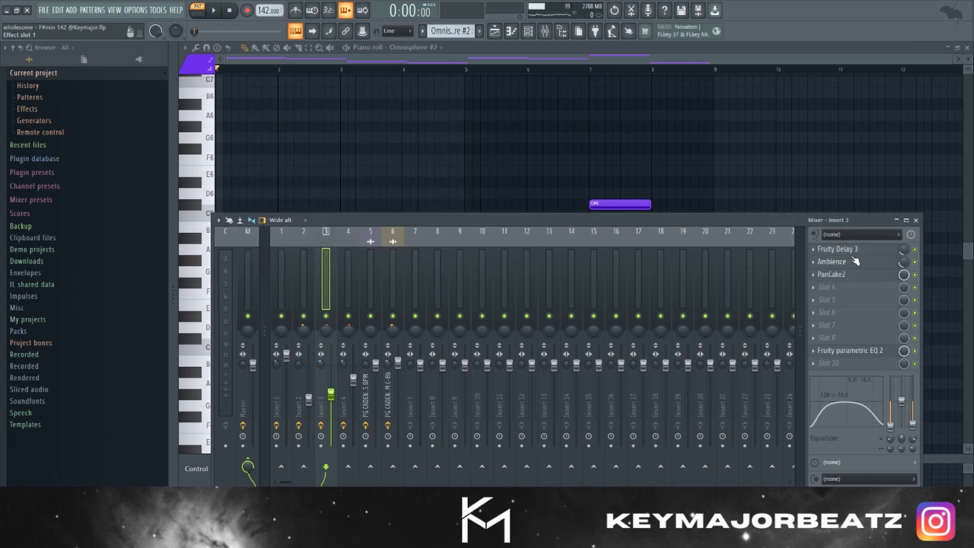
{"action": "left_click", "coordinate": [842, 275]}
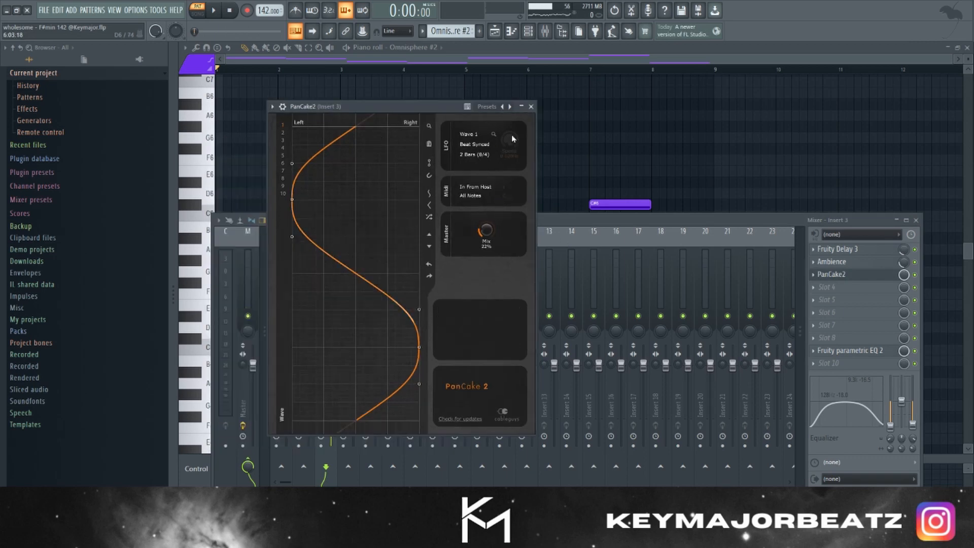
- Close PanCake2 and check the +22 Breathy Recorder preset in the Ethnic category of the Xpand!2 instrument
{"action": "left_click", "coordinate": [531, 107]}
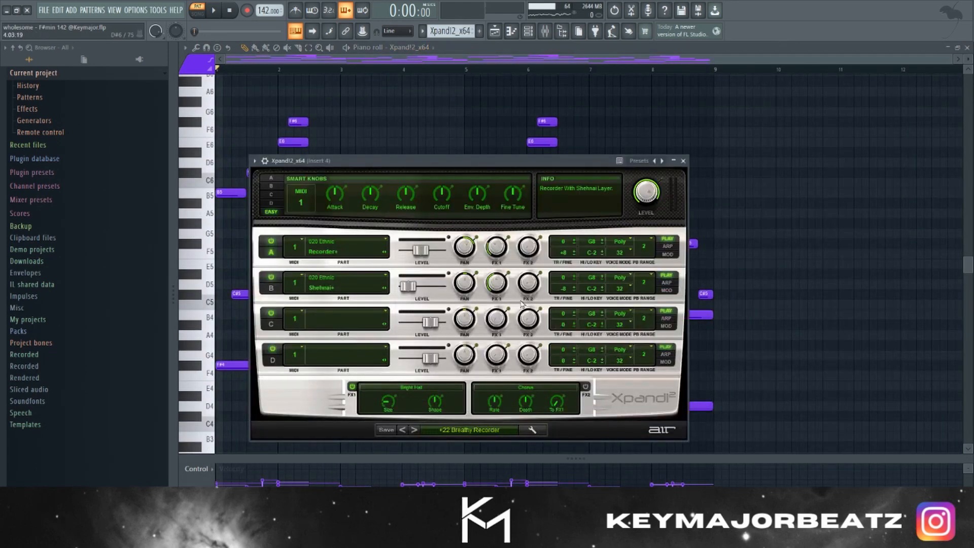
{"action": "left_click", "coordinate": [451, 433]}
{"action": "mouse_move", "coordinate": [457, 484]}
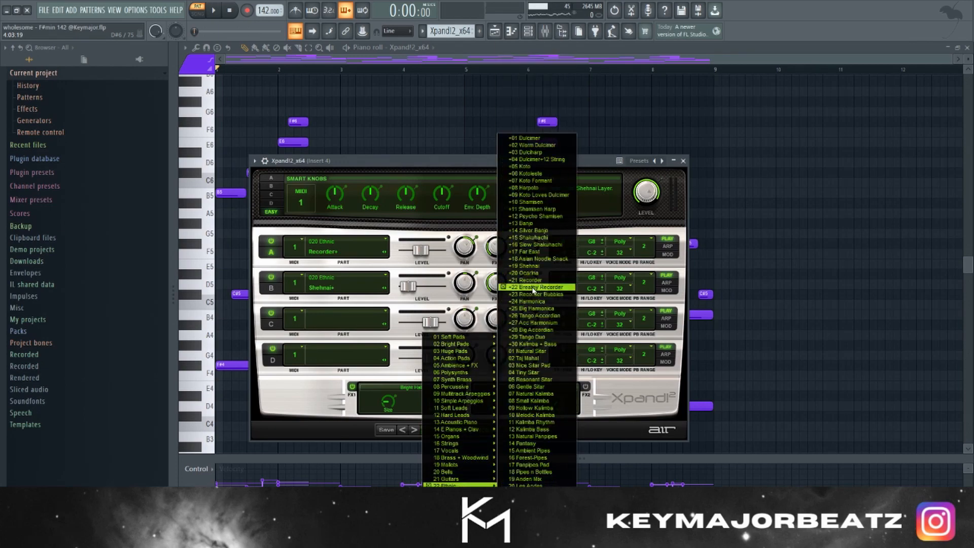
{"action": "left_click", "coordinate": [519, 288]}
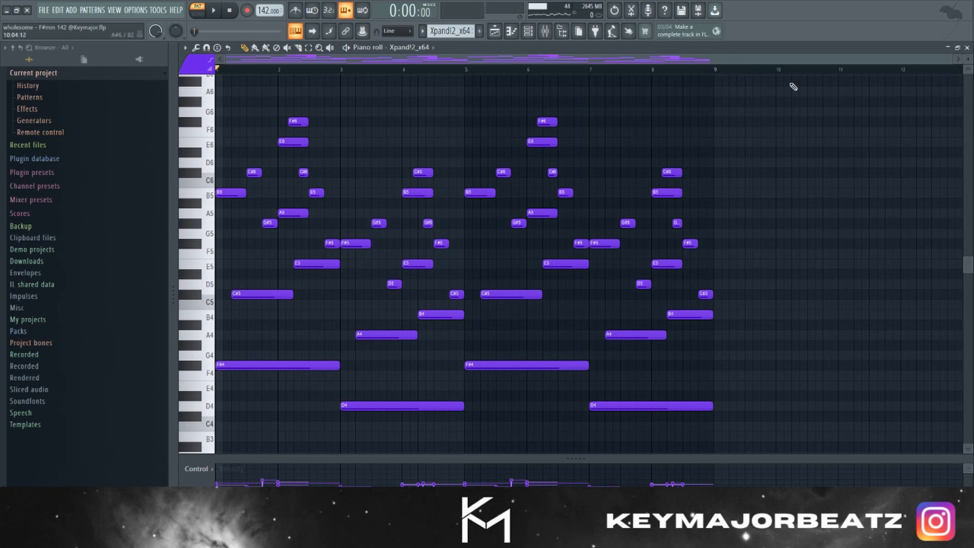
- Play the Xpand!2 melody and compare its piano roll notes with those of the Kontakt pattern
{"action": "key", "text": "space"}
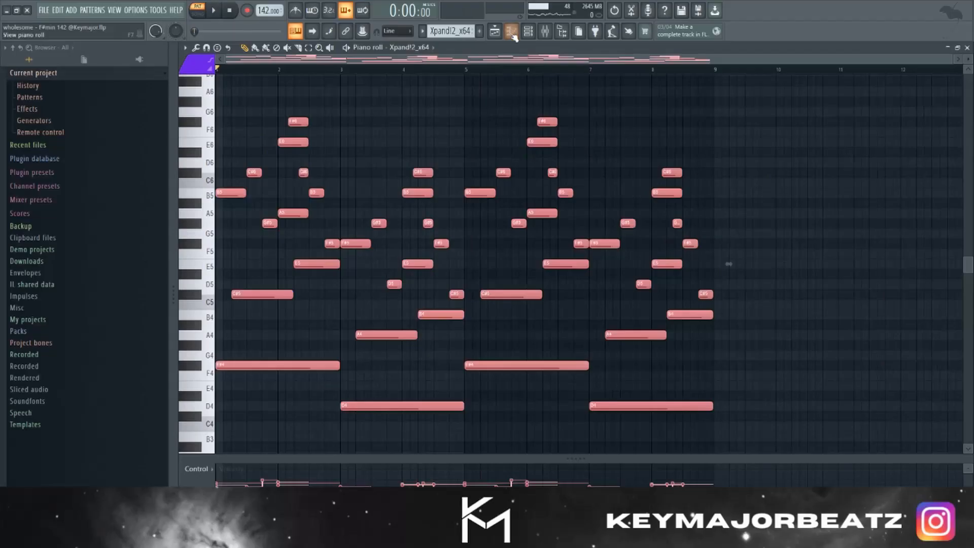
{"action": "left_click", "coordinate": [512, 32]}
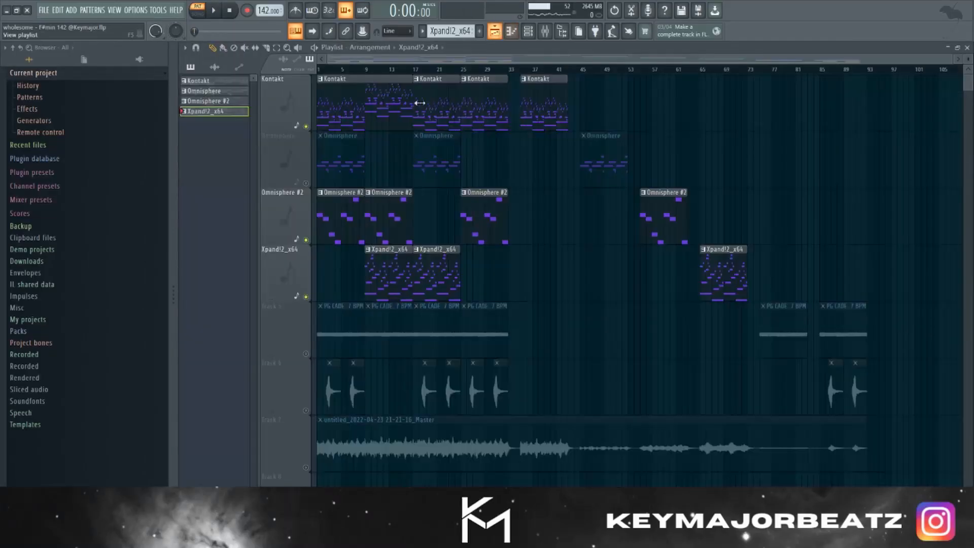
{"action": "double_click", "coordinate": [344, 102]}
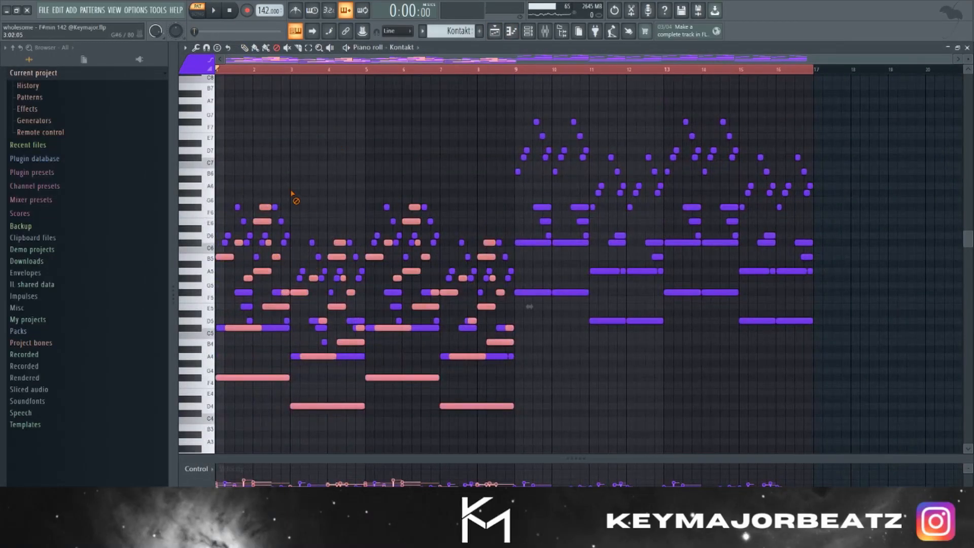
{"action": "key", "text": "F7"}
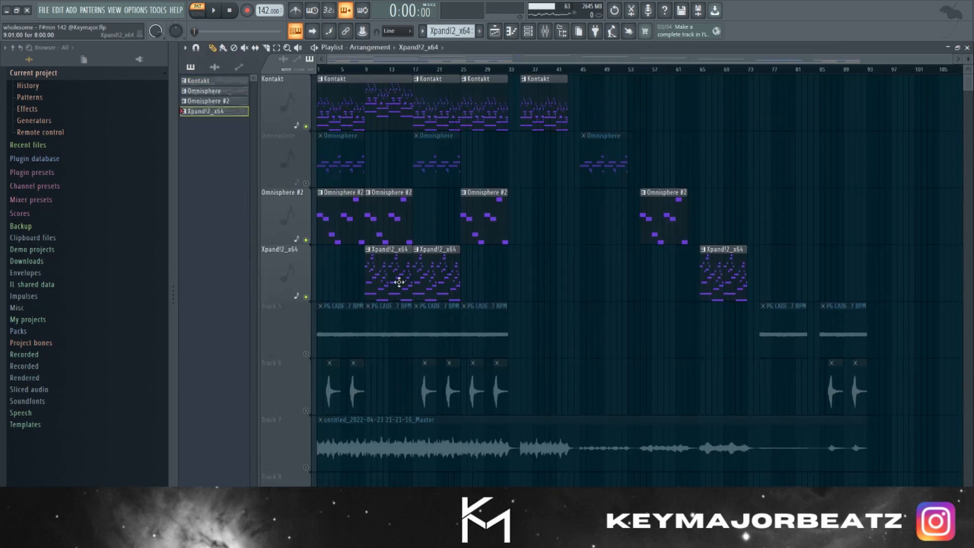
{"action": "double_click", "coordinate": [397, 280]}
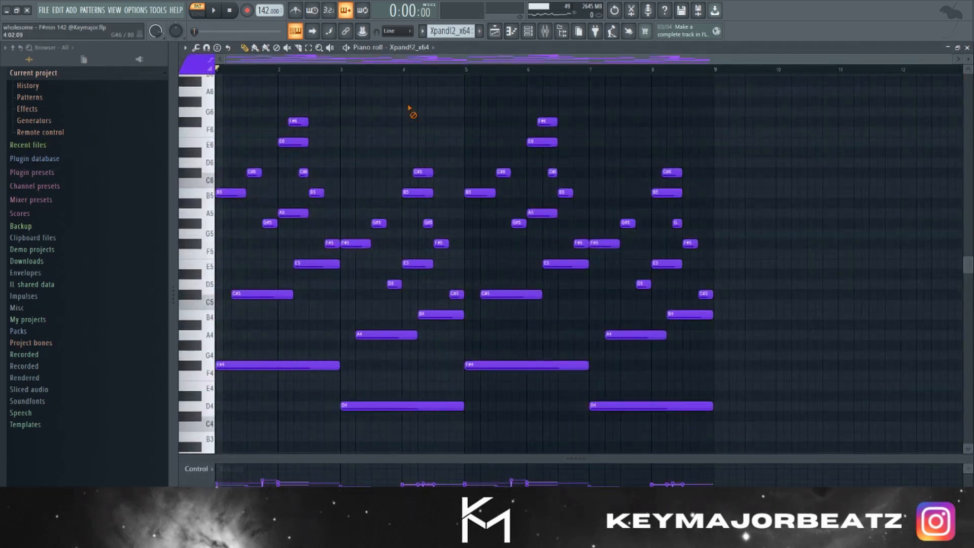
- Show the mixer and compare the effect chains of inserts 1, 2 and 4
{"action": "key", "text": "F9"}
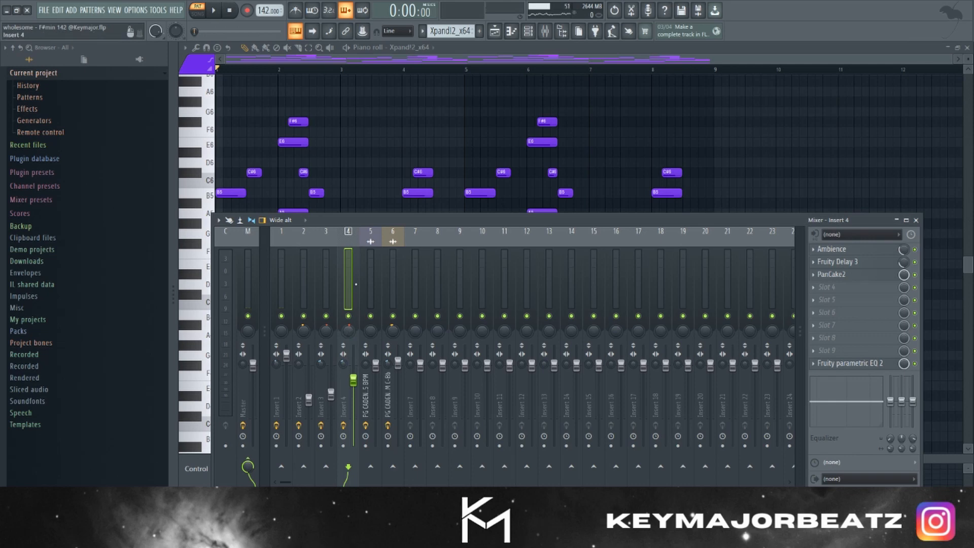
{"action": "left_click", "coordinate": [283, 270]}
{"action": "left_click", "coordinate": [306, 280]}
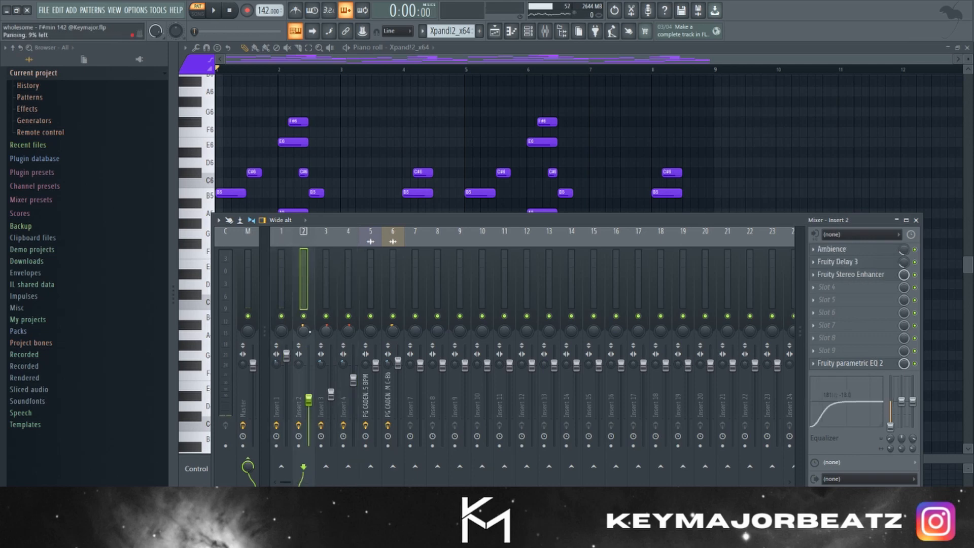
{"action": "left_click", "coordinate": [342, 280]}
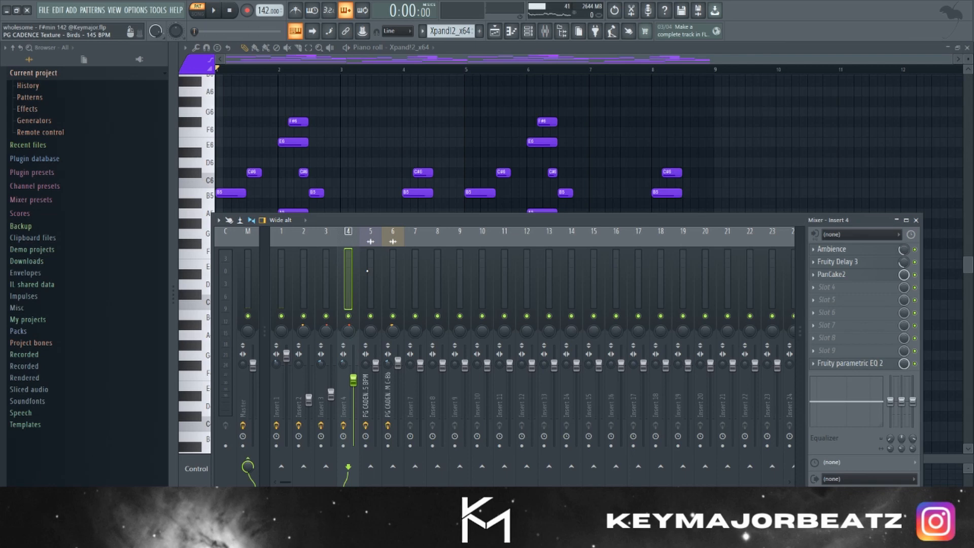
- Examine insert 4's Ambience, Fruity Delay 3, PanCake2 and Fruity parametric EQ 2 effects one after another
{"action": "left_click", "coordinate": [886, 253]}
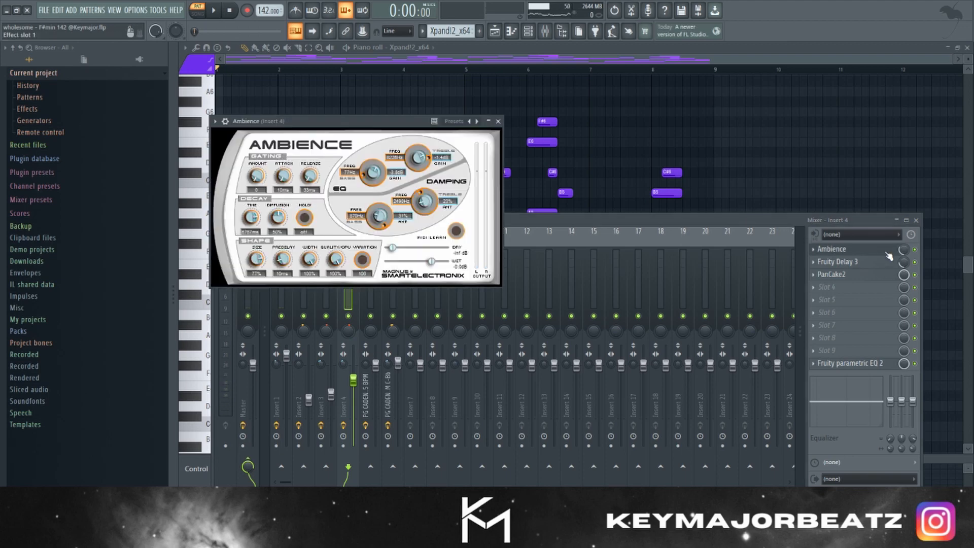
{"action": "left_click", "coordinate": [887, 253]}
{"action": "left_click", "coordinate": [862, 265]}
{"action": "left_click", "coordinate": [877, 261]}
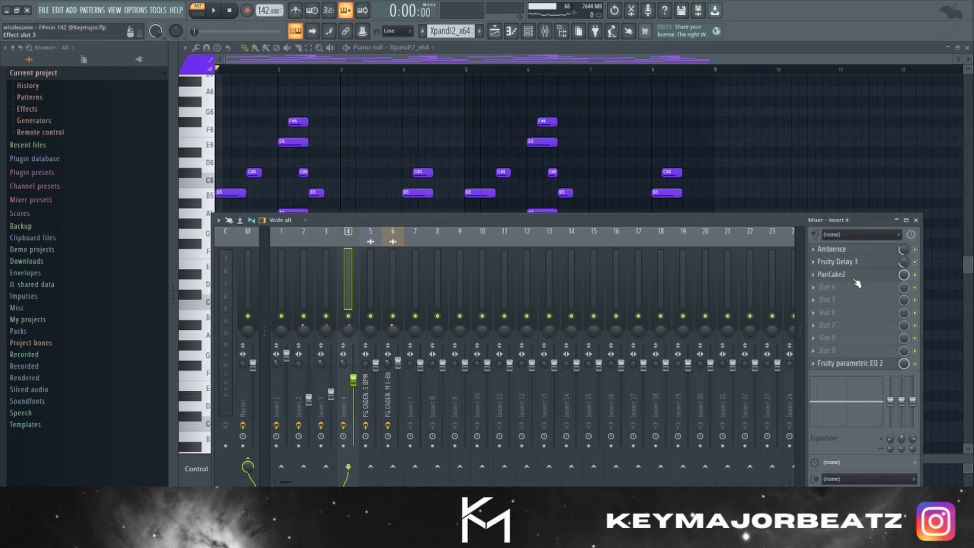
{"action": "left_click", "coordinate": [852, 276]}
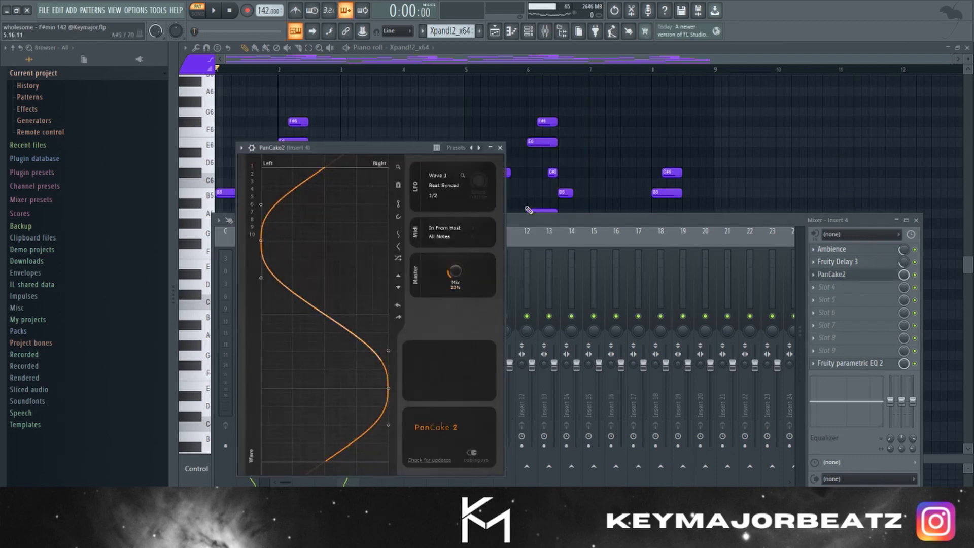
{"action": "left_click", "coordinate": [501, 148]}
{"action": "left_click", "coordinate": [852, 363]}
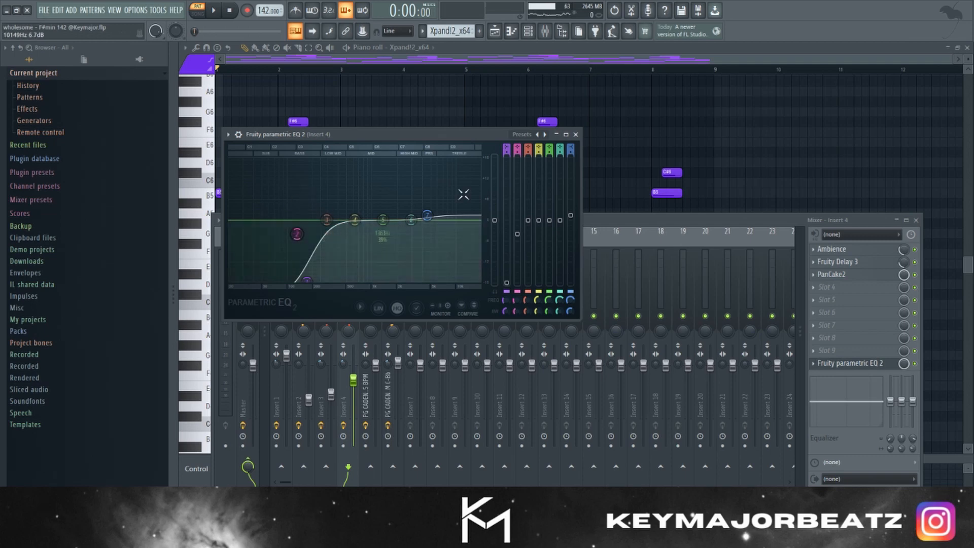
{"action": "left_click", "coordinate": [576, 135]}
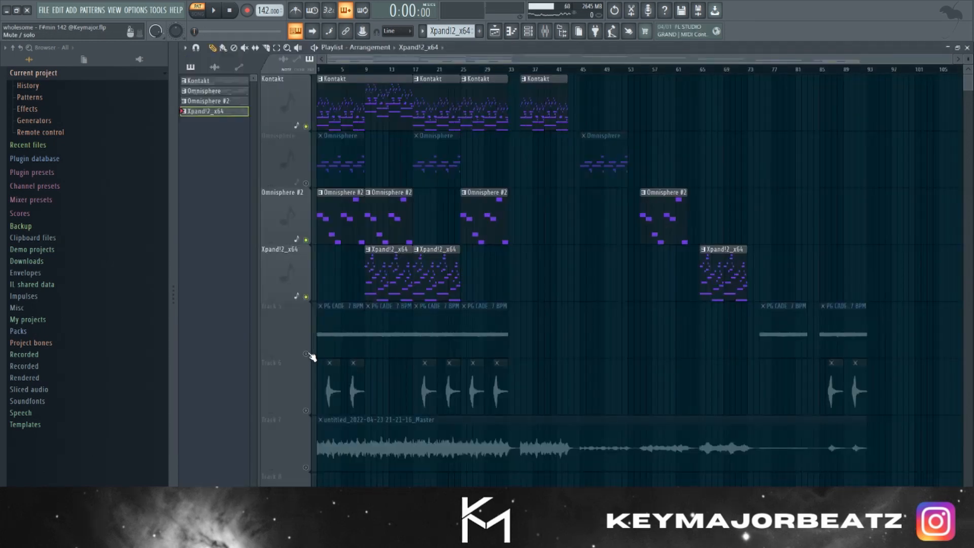
- Unmute track 5, open its PG CADENCE Texture - Freefall clip and locate the sample in the browser
{"action": "left_click", "coordinate": [308, 353]}
{"action": "double_click", "coordinate": [336, 333]}
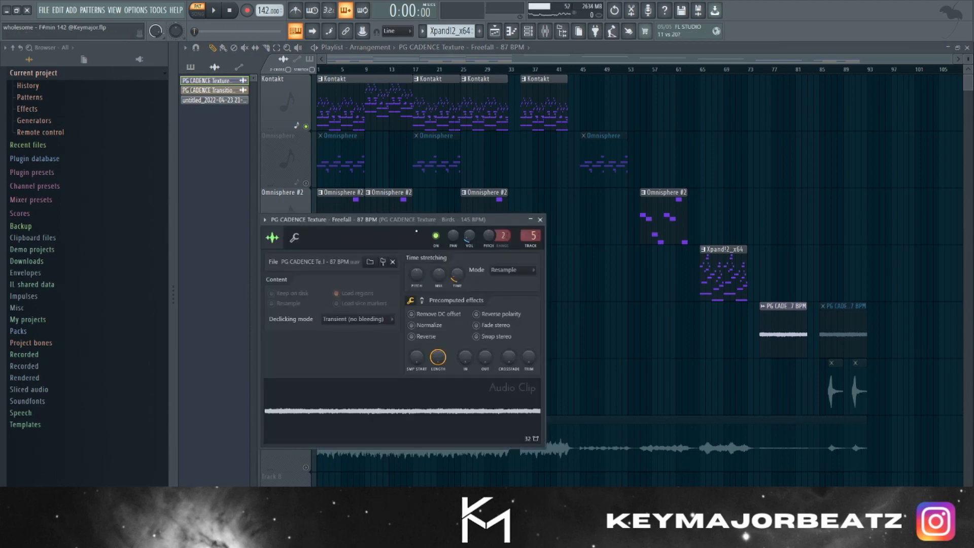
{"action": "left_click", "coordinate": [383, 262]}
{"action": "scroll", "coordinate": [134, 436], "scroll_direction": "down", "scroll_amount": 4}
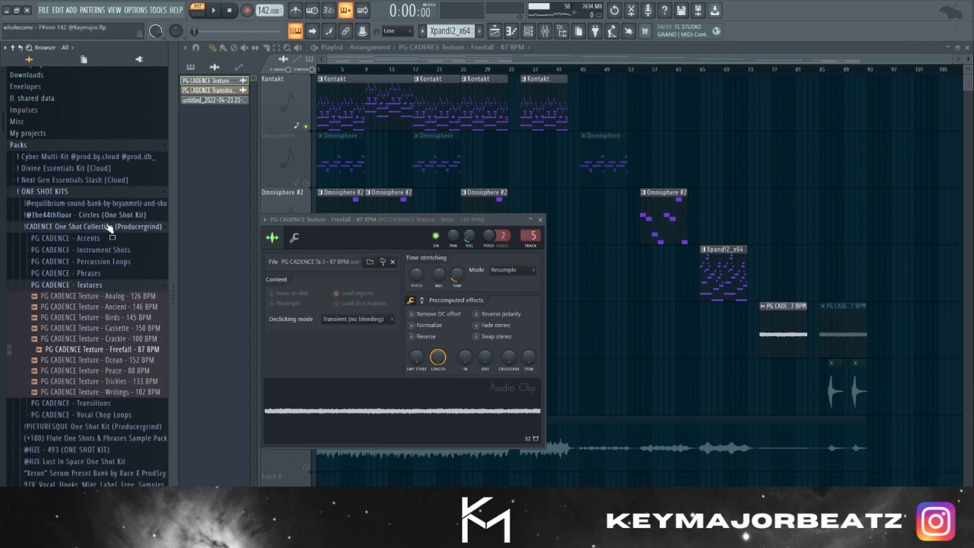
{"action": "left_click", "coordinate": [218, 270]}
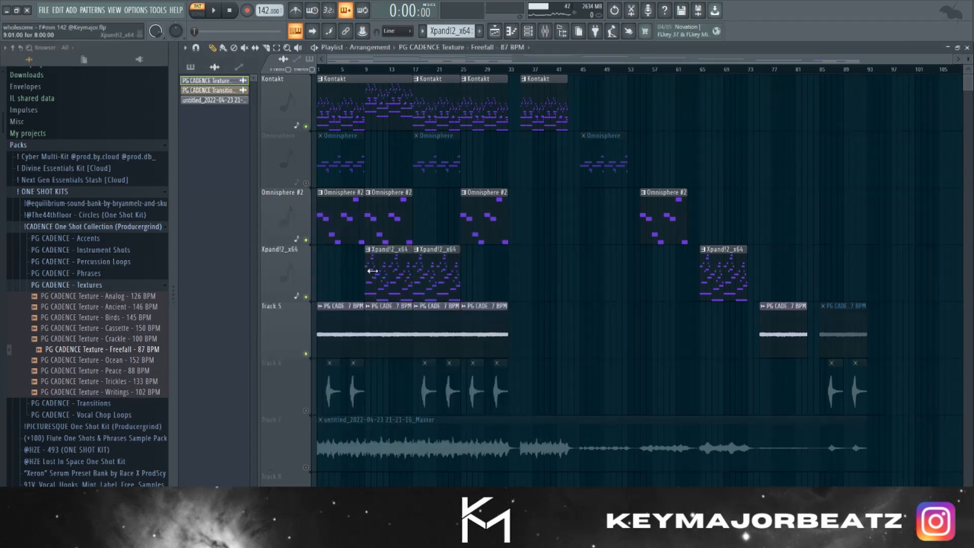
{"action": "double_click", "coordinate": [350, 322]}
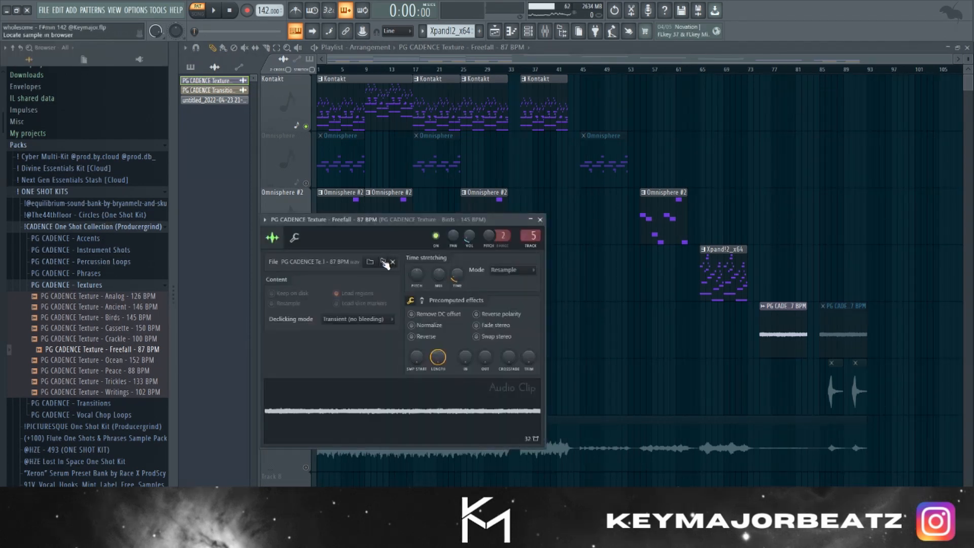
{"action": "left_click", "coordinate": [384, 262]}
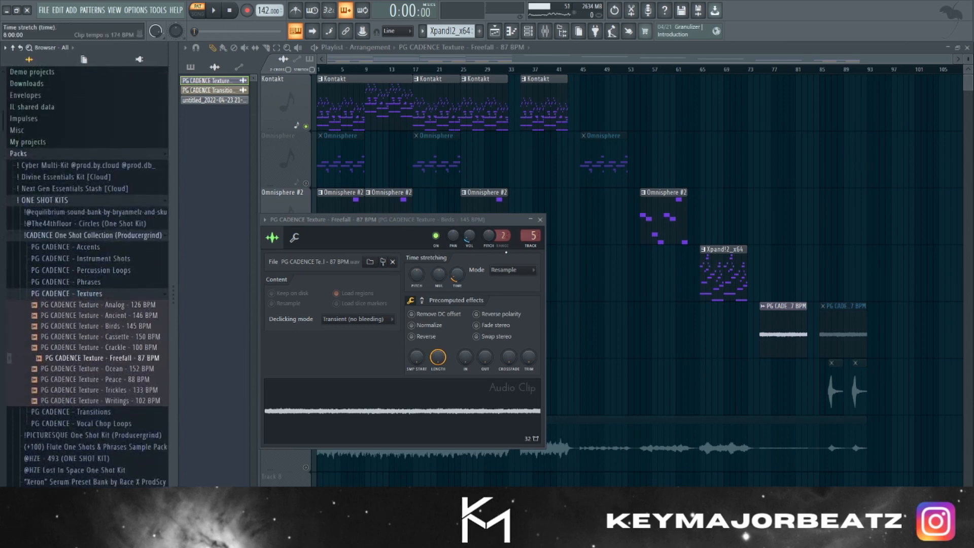
{"action": "right_click", "coordinate": [598, 260]}
- Open the PG CADENCE Transition - Lovesick 01 audio clip on track 6 to show which sample it uses
{"action": "double_click", "coordinate": [354, 378]}
{"action": "right_click", "coordinate": [662, 353]}
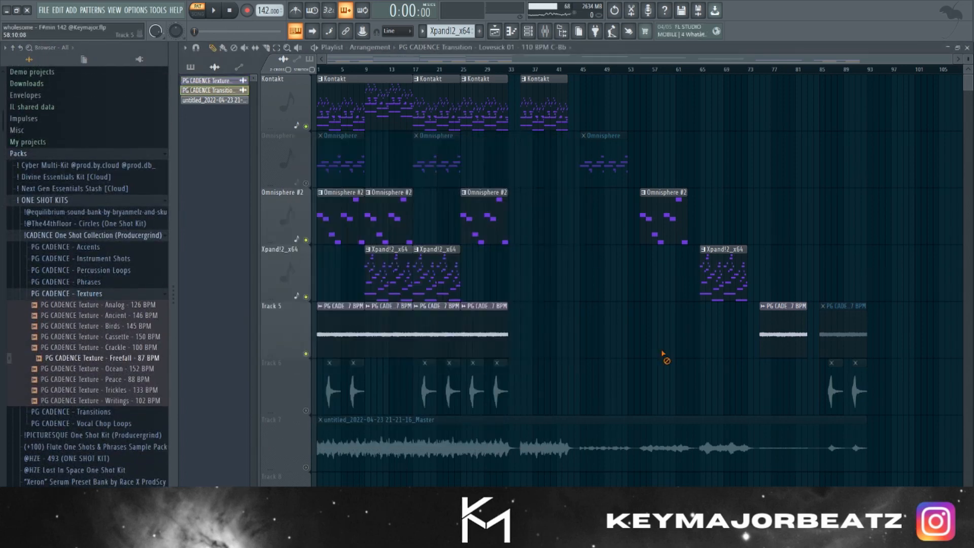
{"action": "double_click", "coordinate": [333, 389]}
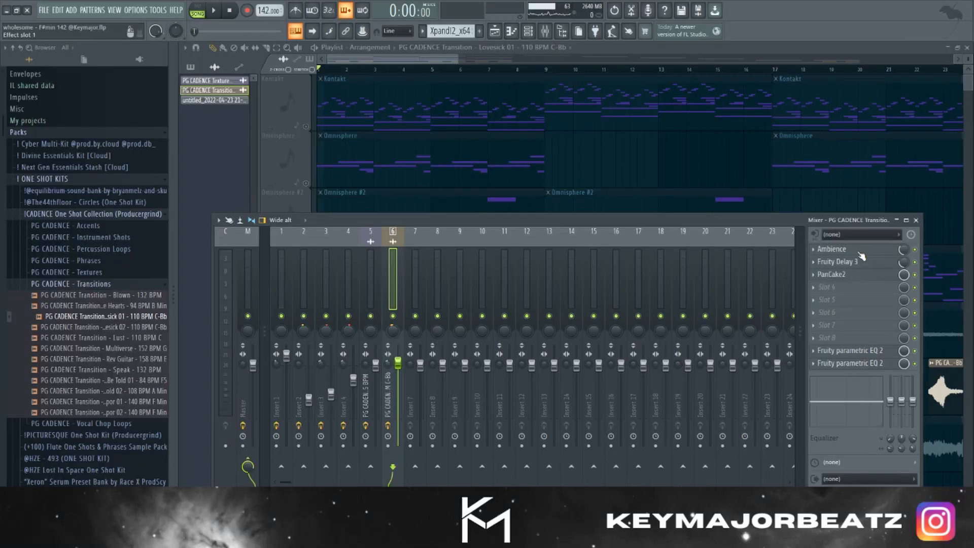
- Examine the Ambience, Fruity Delay 3, PanCake2 and Fruity parametric EQ 2 effects on the Lovesick 01 transition's mixer insert
{"action": "left_click", "coordinate": [859, 252]}
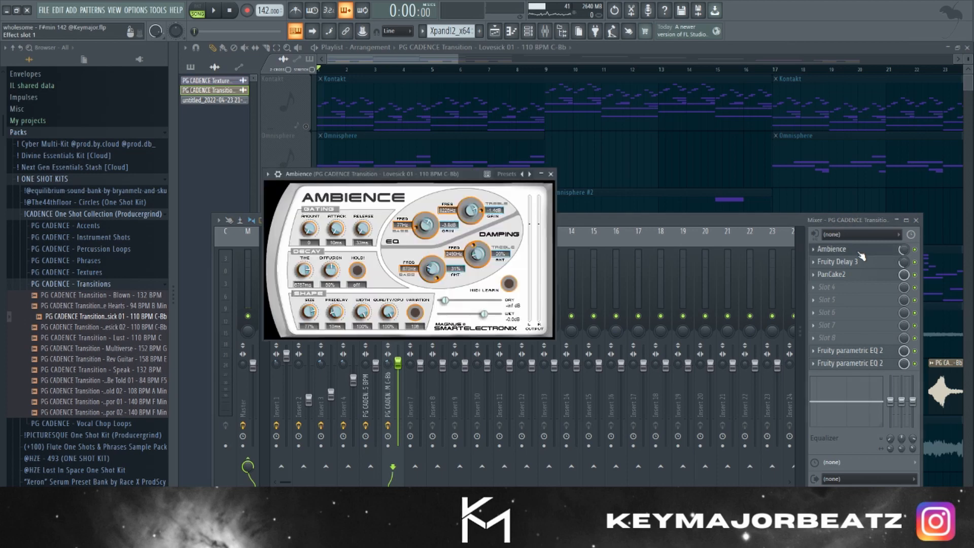
{"action": "left_click", "coordinate": [866, 250]}
{"action": "left_click", "coordinate": [868, 263]}
{"action": "left_click", "coordinate": [868, 263]}
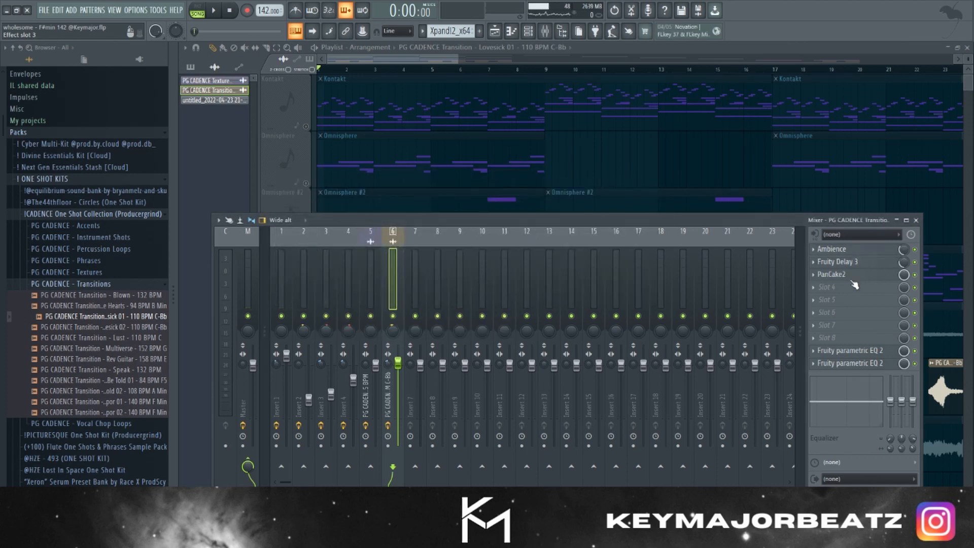
{"action": "left_click", "coordinate": [857, 276]}
{"action": "left_click", "coordinate": [854, 280]}
{"action": "left_click", "coordinate": [852, 277]}
{"action": "left_click", "coordinate": [852, 278]}
{"action": "left_click", "coordinate": [855, 356]}
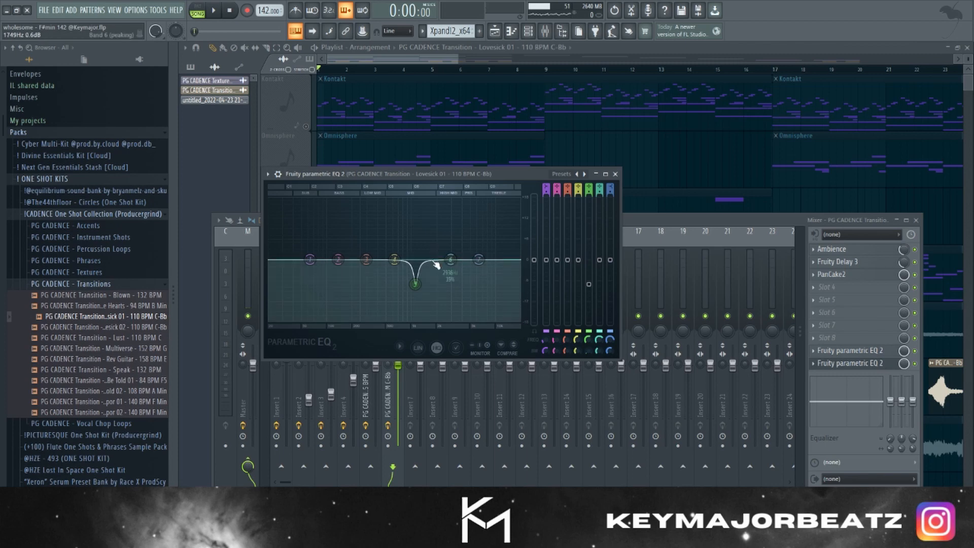
{"action": "left_click_drag", "start_coordinate": [415, 274], "coordinate": [421, 288]}
{"action": "left_click", "coordinate": [615, 174]}
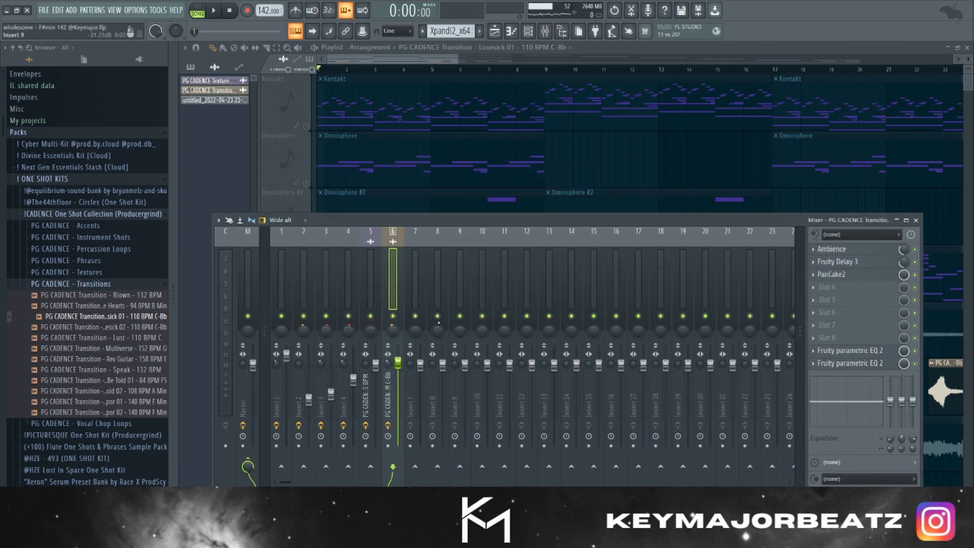
- Review the playlist arrangement, then show the mixer's Master track and examine its Fruity parametric EQ 2
{"action": "right_click", "coordinate": [613, 161]}
{"action": "scroll", "coordinate": [458, 410], "scroll_direction": "down", "scroll_amount": 5}
{"action": "scroll", "coordinate": [458, 411], "scroll_direction": "down", "scroll_amount": 4}
{"action": "scroll", "coordinate": [548, 130], "scroll_direction": "up", "scroll_amount": 5}
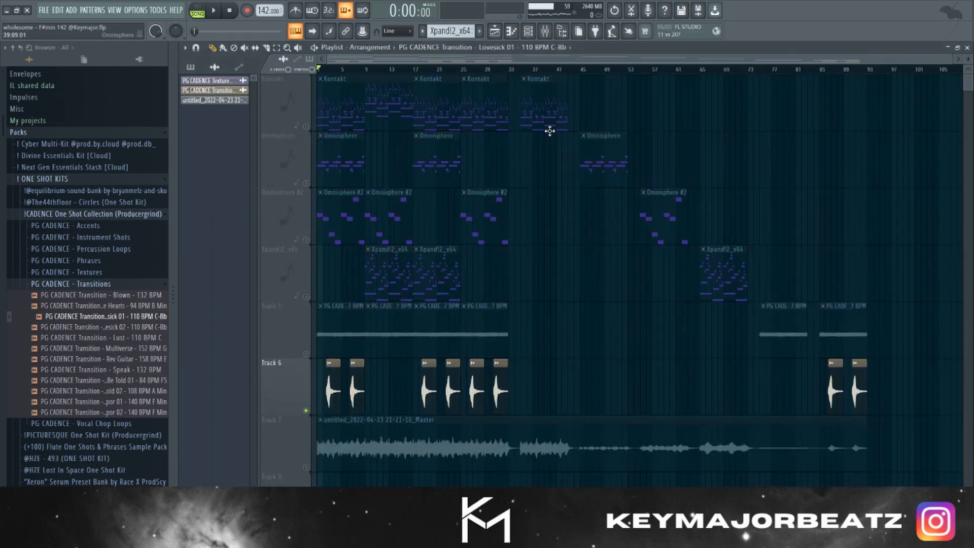
{"action": "left_click", "coordinate": [545, 34]}
{"action": "left_click", "coordinate": [247, 386]}
{"action": "left_click", "coordinate": [844, 249]}
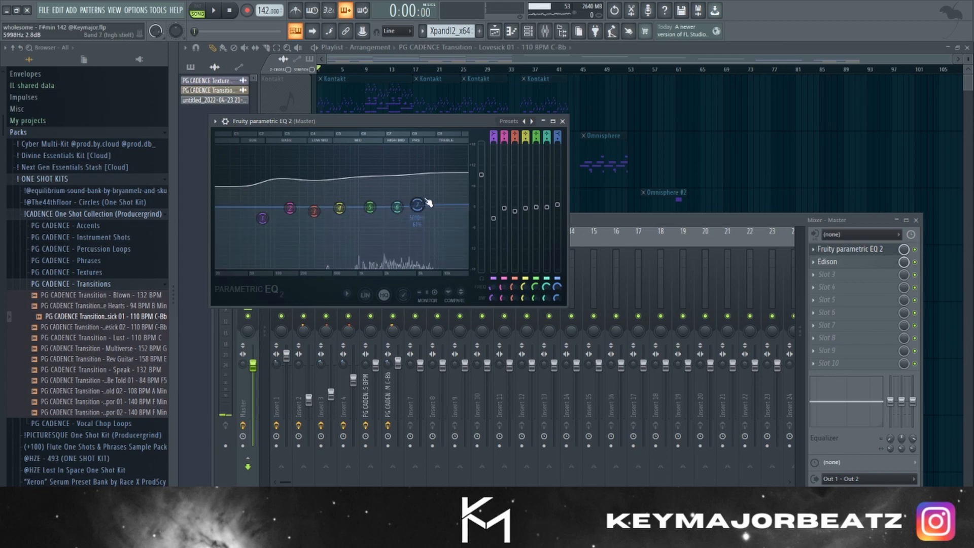
{"action": "key", "text": "Escape"}
{"action": "key", "text": "Escape"}
- Play the arrangement with the rendered Master recording on track 7 to hear the finished melody
{"action": "scroll", "coordinate": [735, 195], "scroll_direction": "down", "scroll_amount": 3}
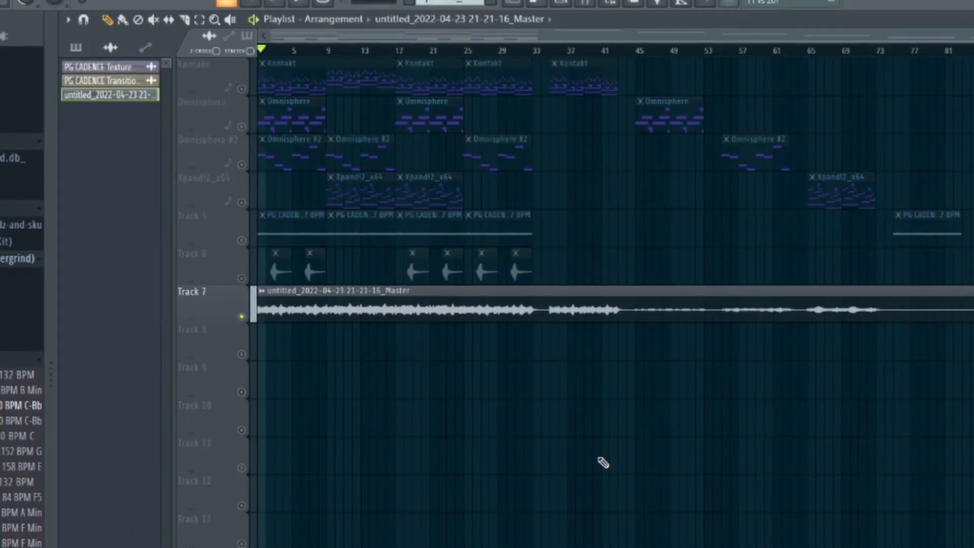
{"action": "key", "text": "space"}
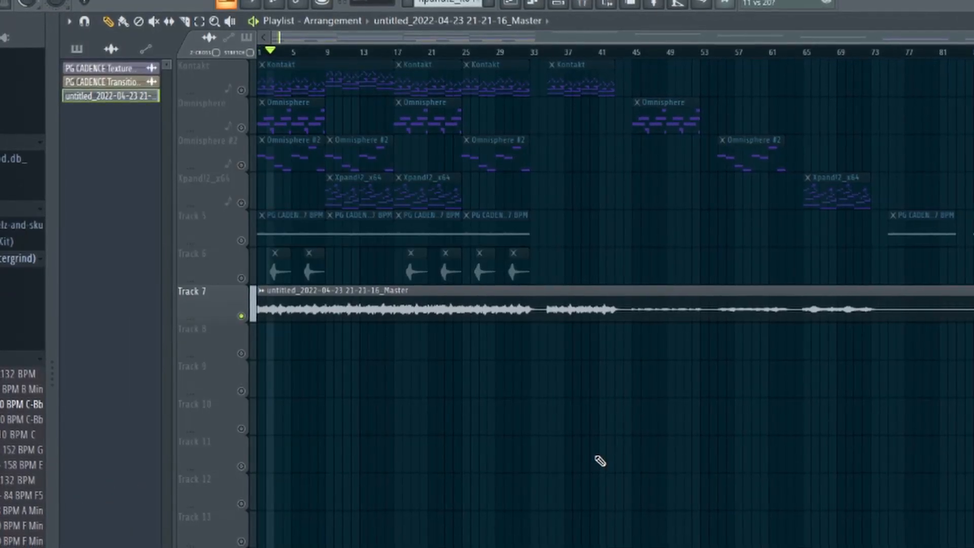